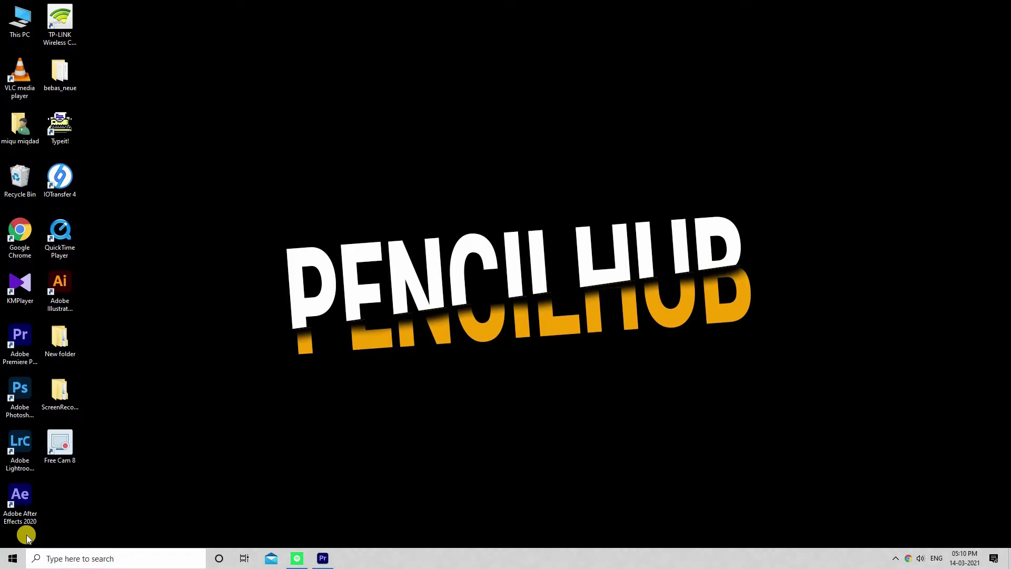
# Launch Illustrator maximized and create a blank 1280 × 720 px document
pyautogui.doubleClick(60, 284)
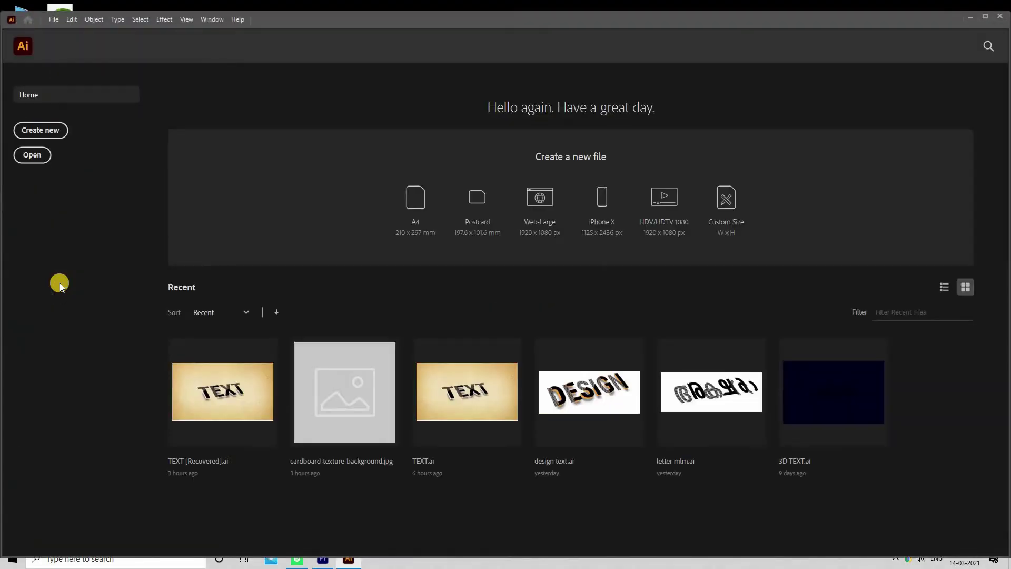
pyautogui.click(987, 16)
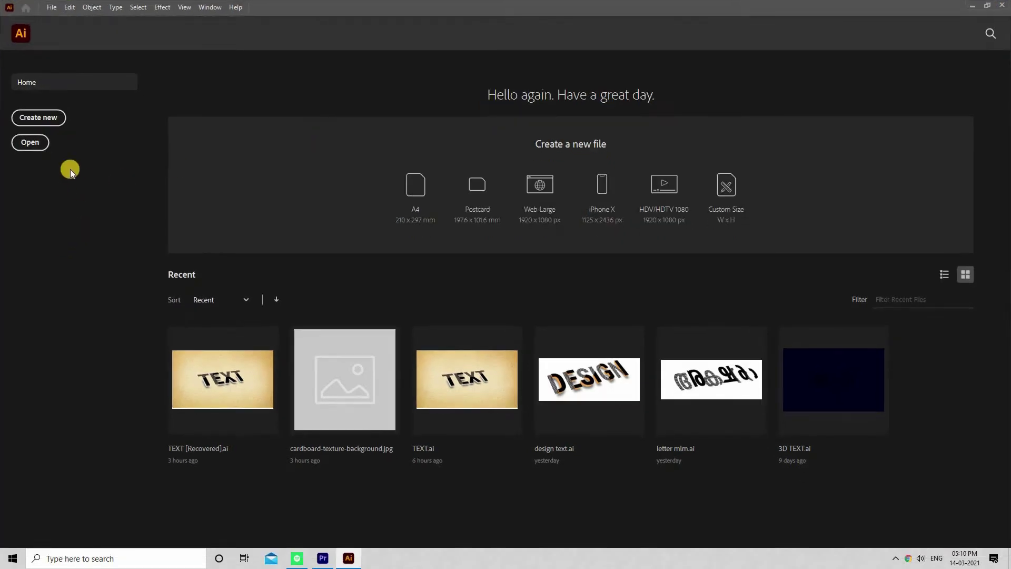
pyautogui.click(55, 120)
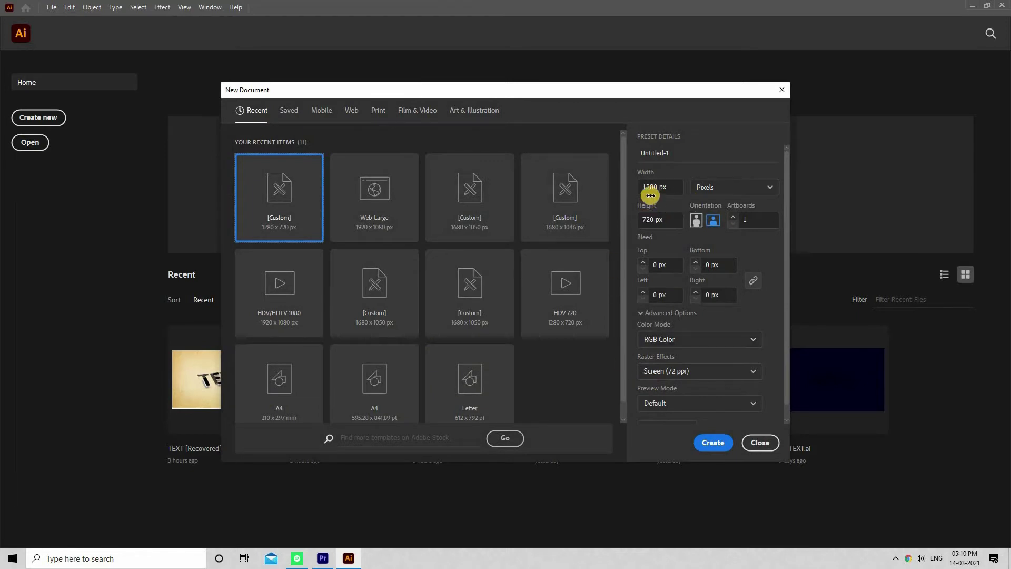
pyautogui.click(714, 442)
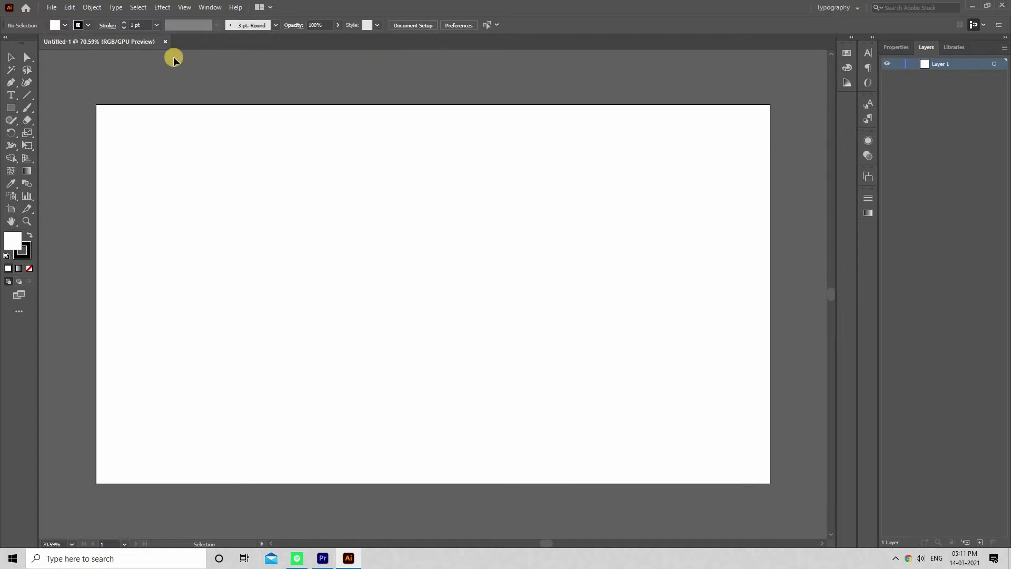
# Type the word TEXT on the artboard with the Type tool
pyautogui.click(12, 97)
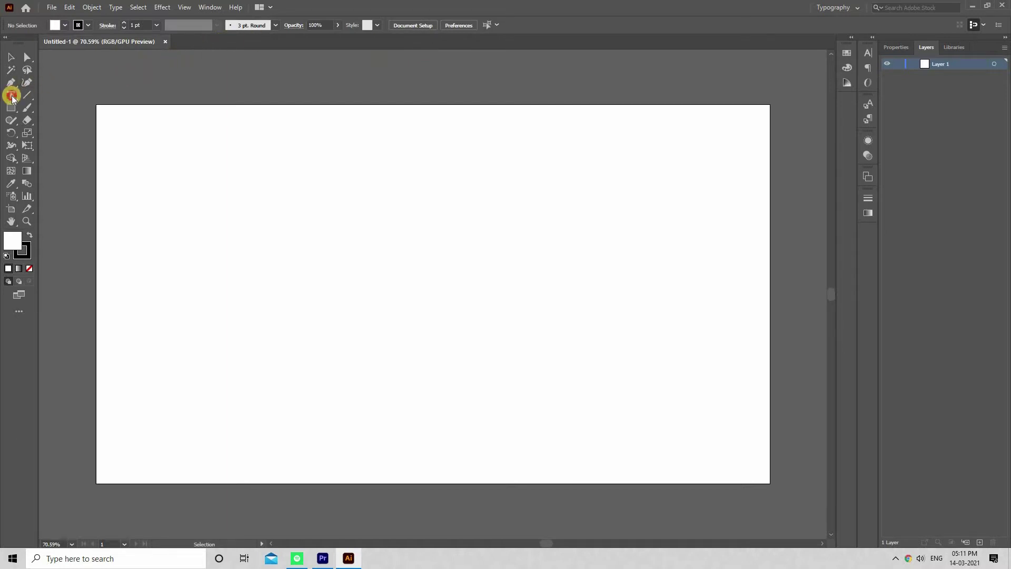
pyautogui.click(360, 258)
pyautogui.press('BackSpace')
pyautogui.write('TEXT')
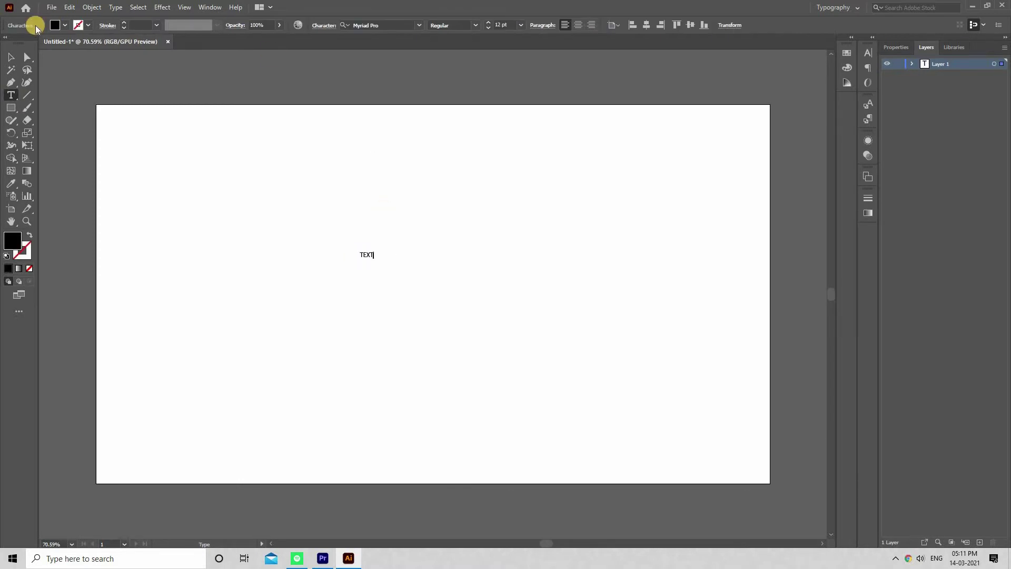
pyautogui.click(11, 56)
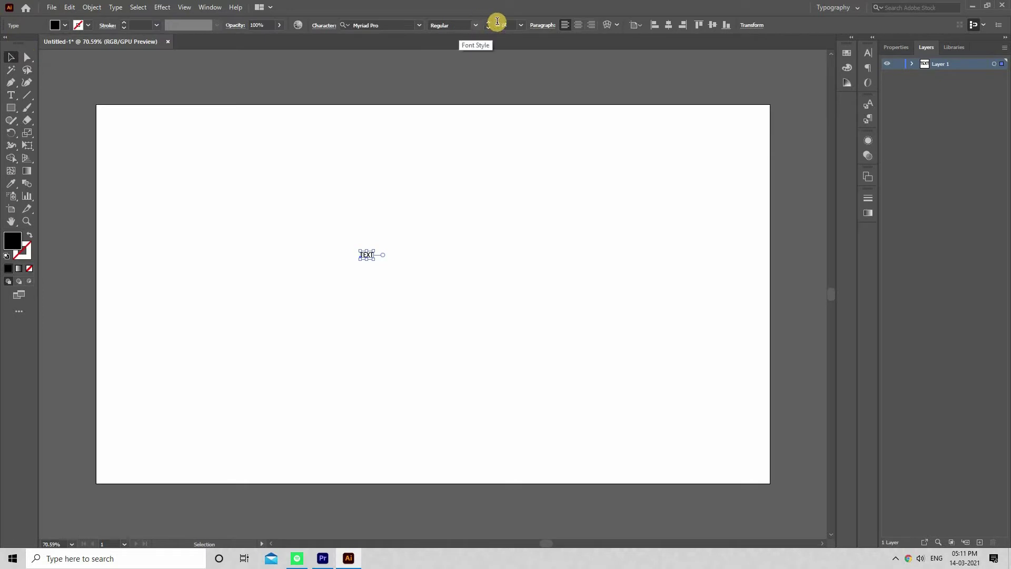
# Set TEXT to 300 pt Roboto Bold Condensed and centre it horizontally and vertically
pyautogui.moveTo(510, 24); pyautogui.dragTo(495, 26)
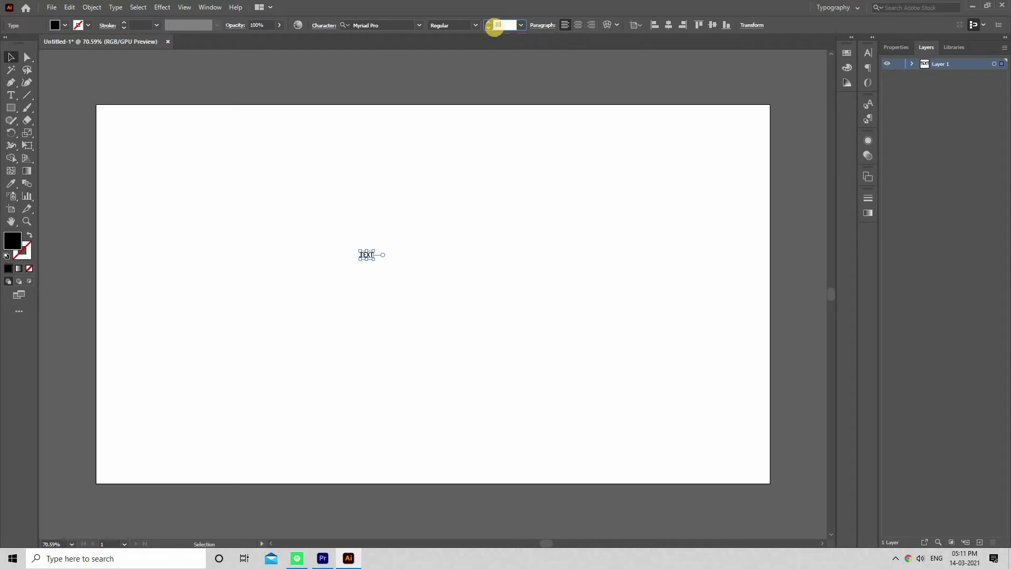
pyautogui.click(420, 26)
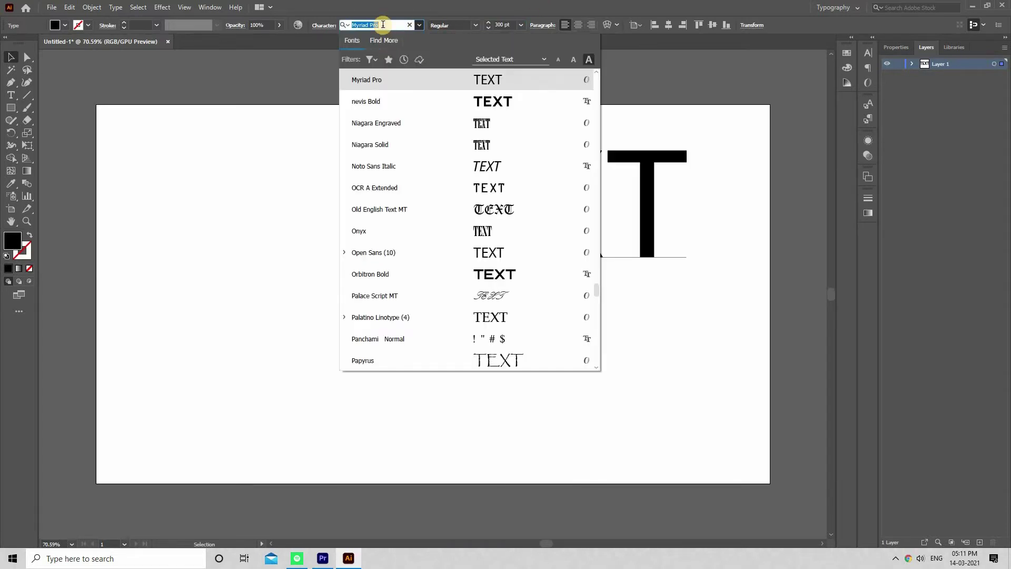
pyautogui.press('BackSpace')
pyautogui.write('ROBO')
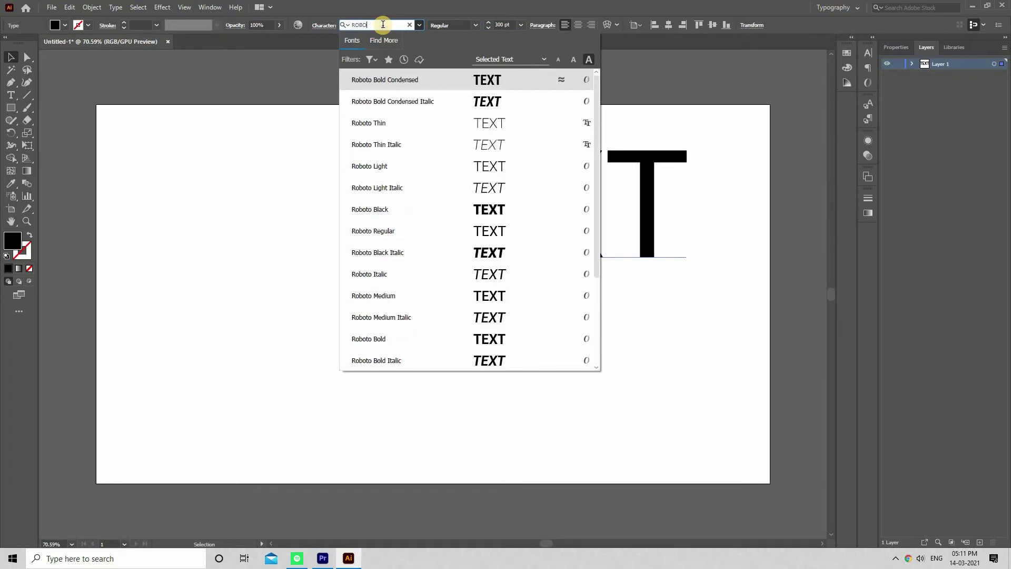
pyautogui.click(410, 82)
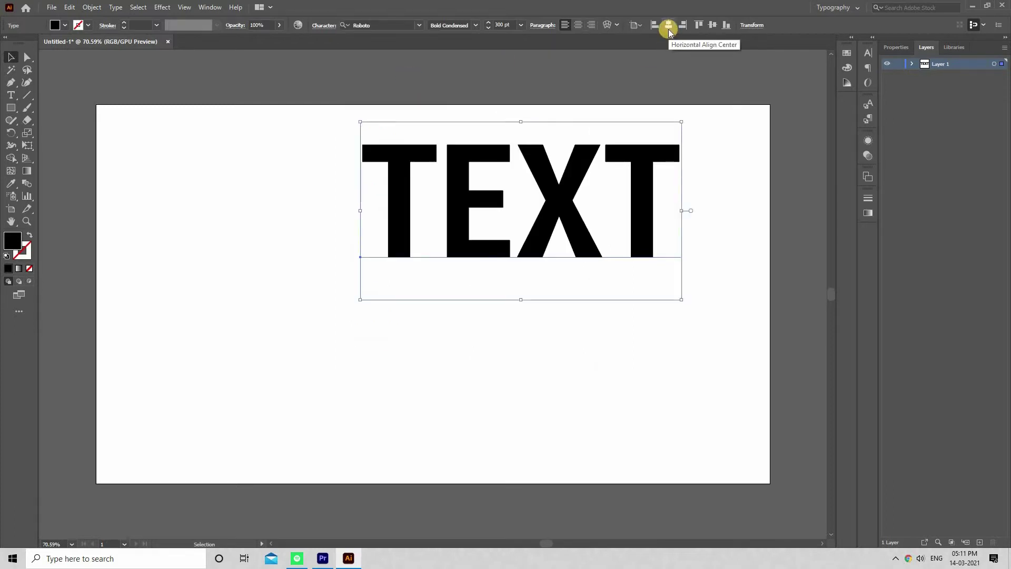
pyautogui.click(669, 25)
pyautogui.click(711, 25)
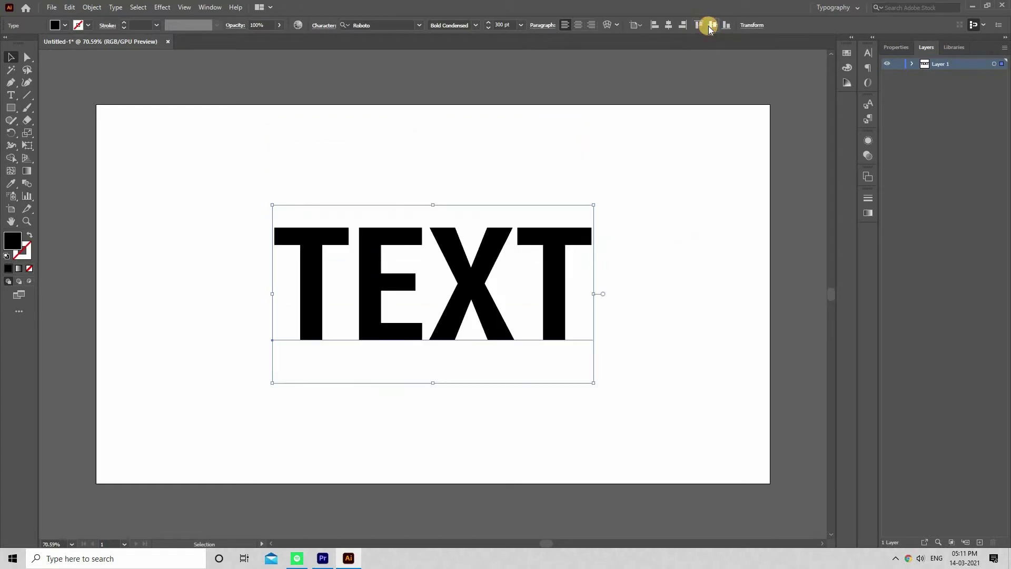
pyautogui.rightClick(353, 234)
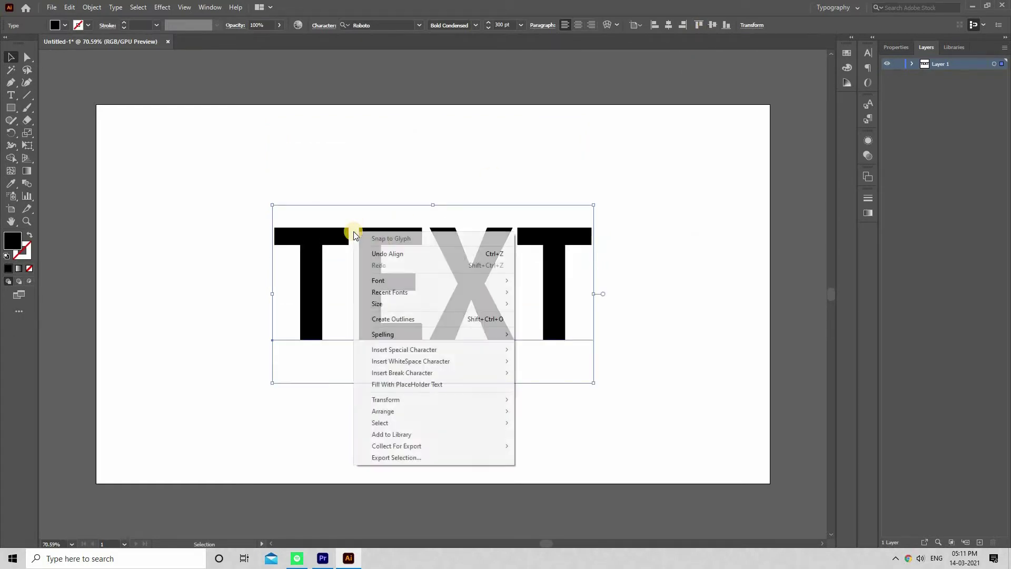
# Convert TEXT to outlines and isolate the letter group
pyautogui.click(426, 320)
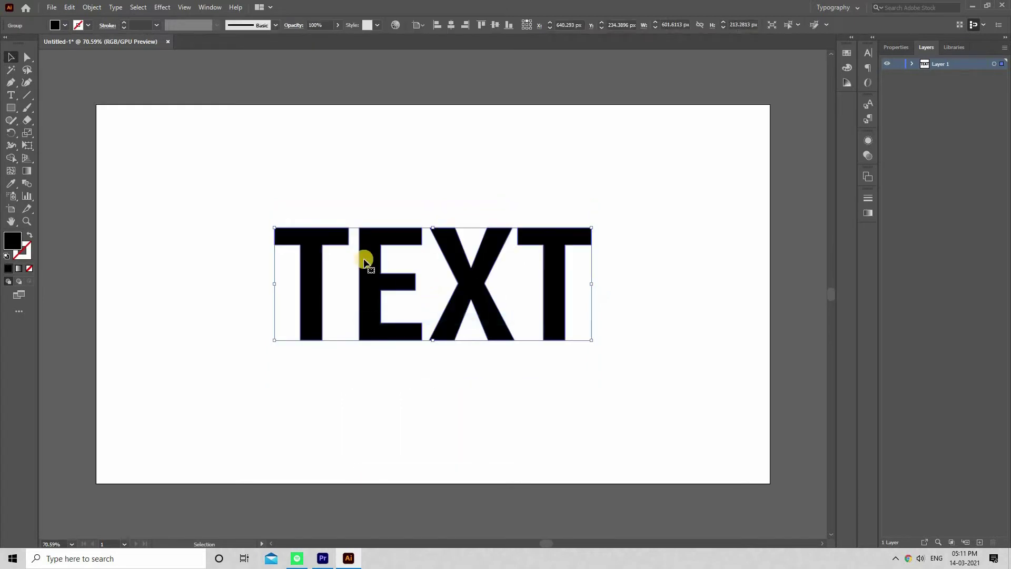
pyautogui.rightClick(365, 260)
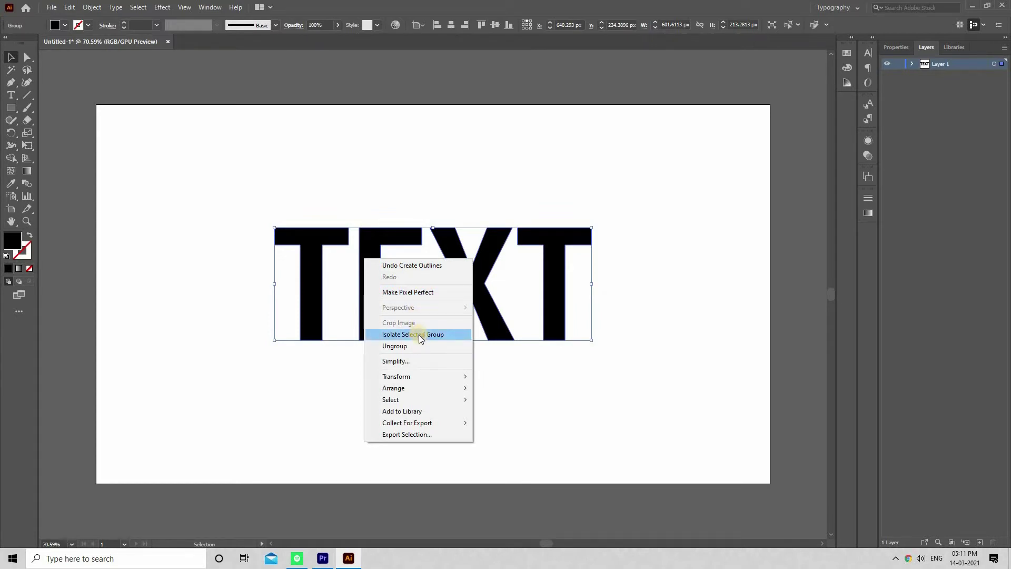
pyautogui.click(419, 338)
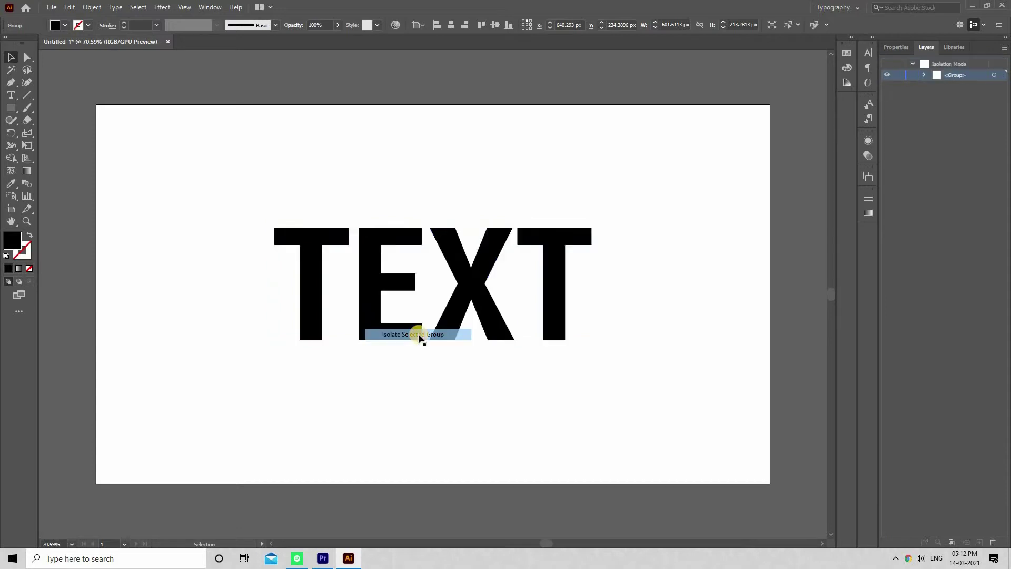
# Switch to Outline view and zoom in on the letters
pyautogui.click(187, 8)
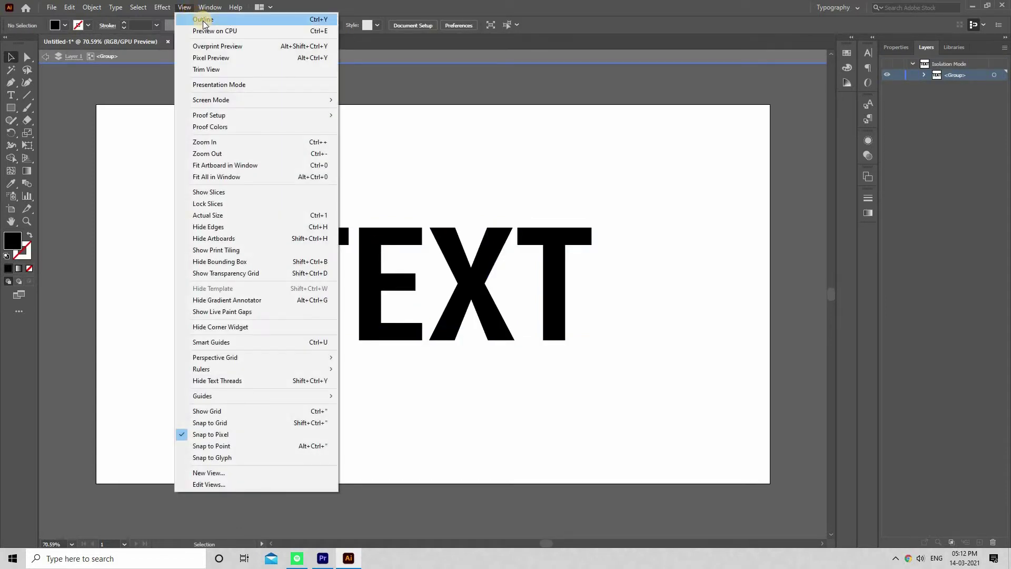
pyautogui.click(203, 20)
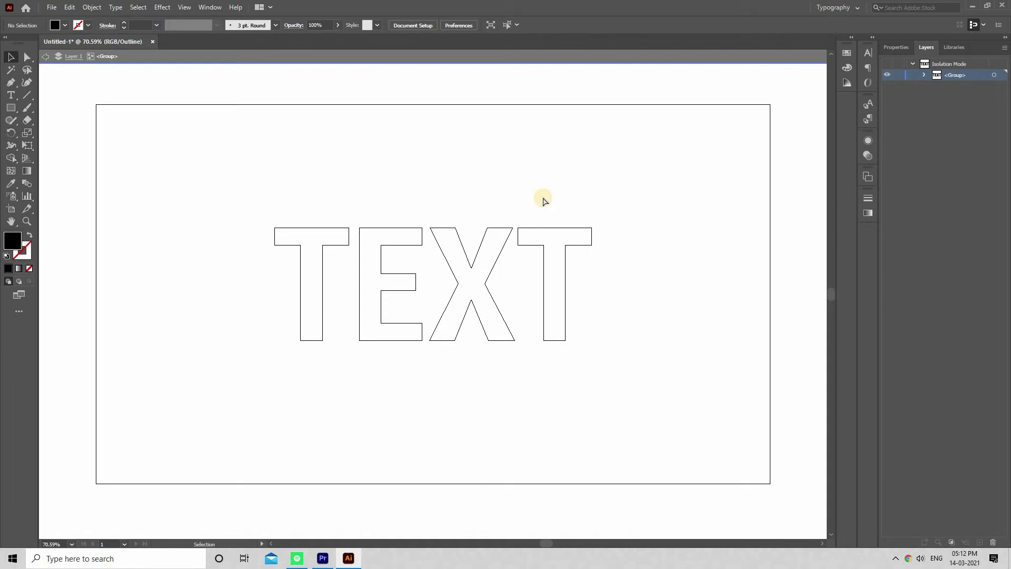
pyautogui.hotkey('ctrl', '1')
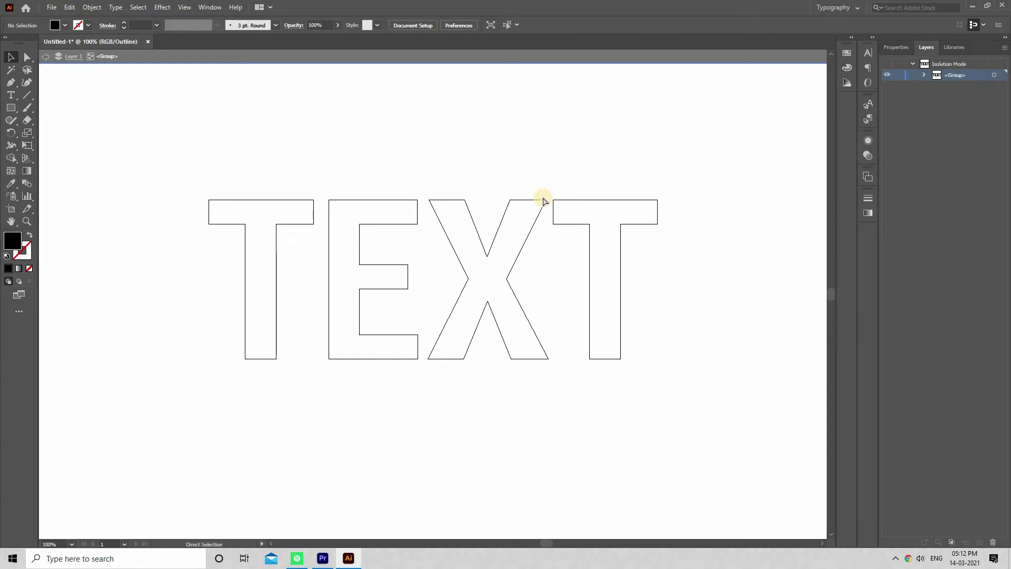
pyautogui.hotkey('ctrl', '=')
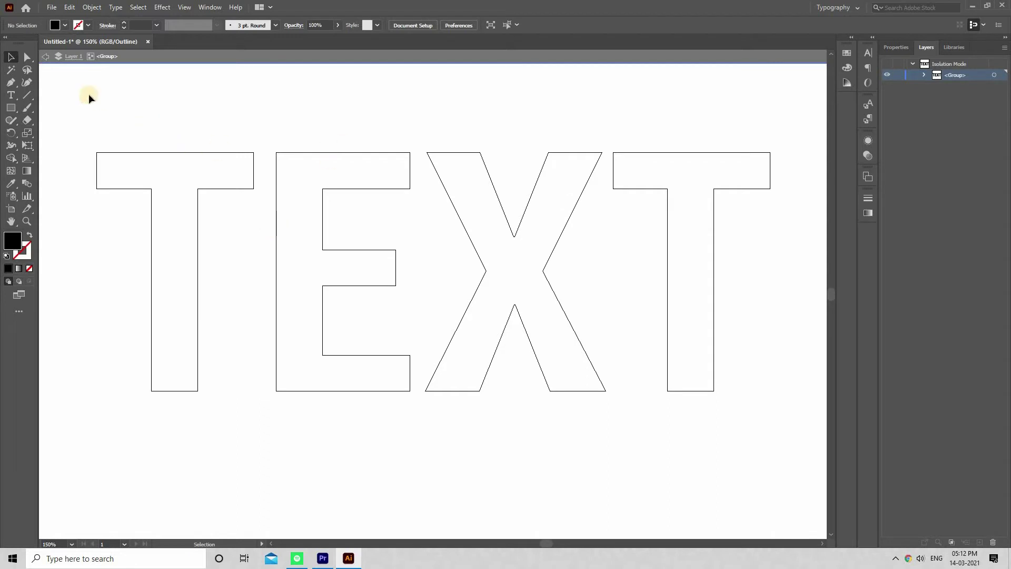
# Select the Line Segment tool after checking the toolbar is set to Advanced
pyautogui.click(28, 96)
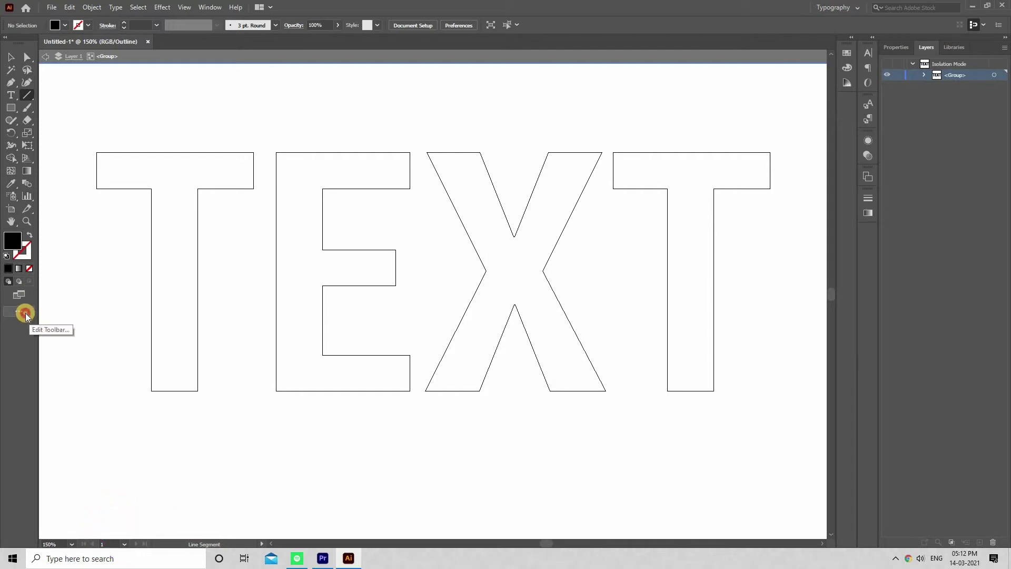
pyautogui.click(25, 314)
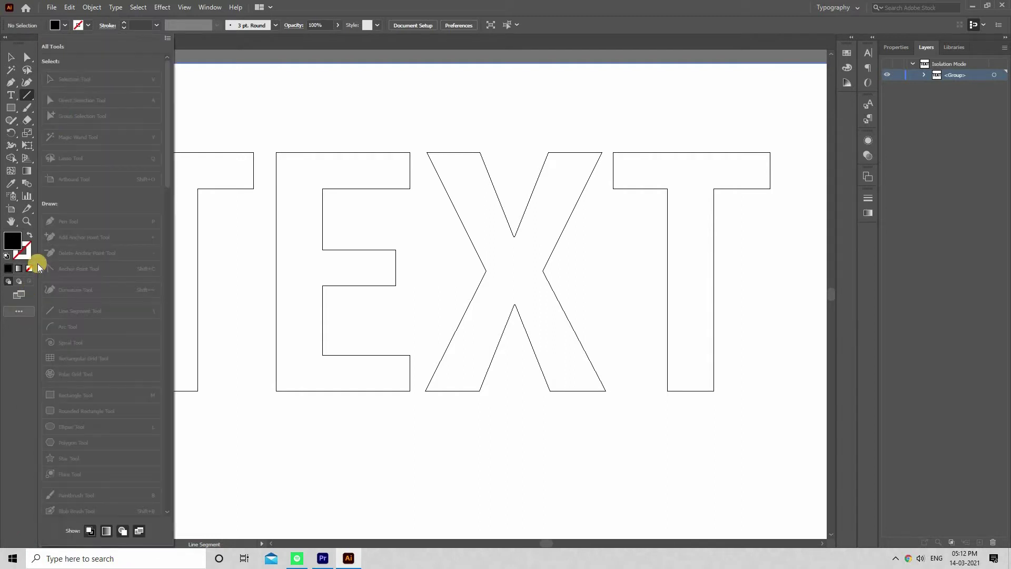
pyautogui.click(168, 38)
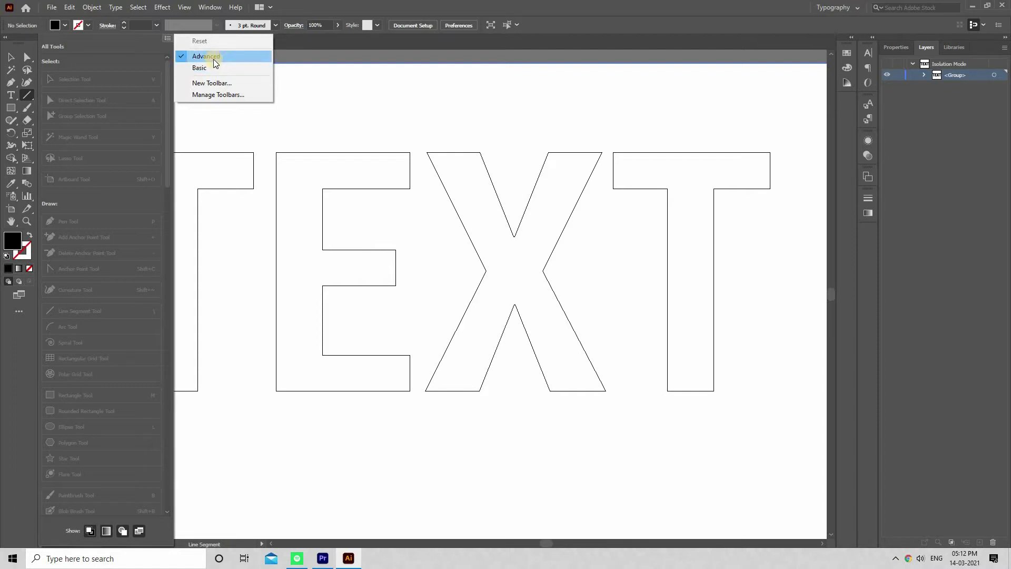
pyautogui.click(367, 41)
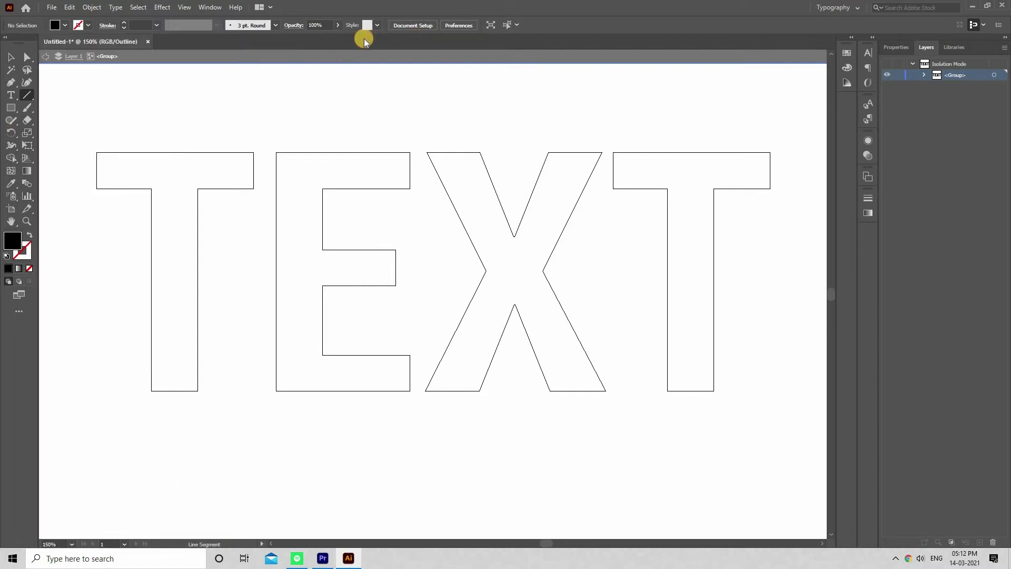
pyautogui.click(26, 97)
# Draw diagonals through both Ts, a vertical through E, a horizontal across X, then select everything
pyautogui.moveTo(231, 217); pyautogui.dragTo(126, 264)
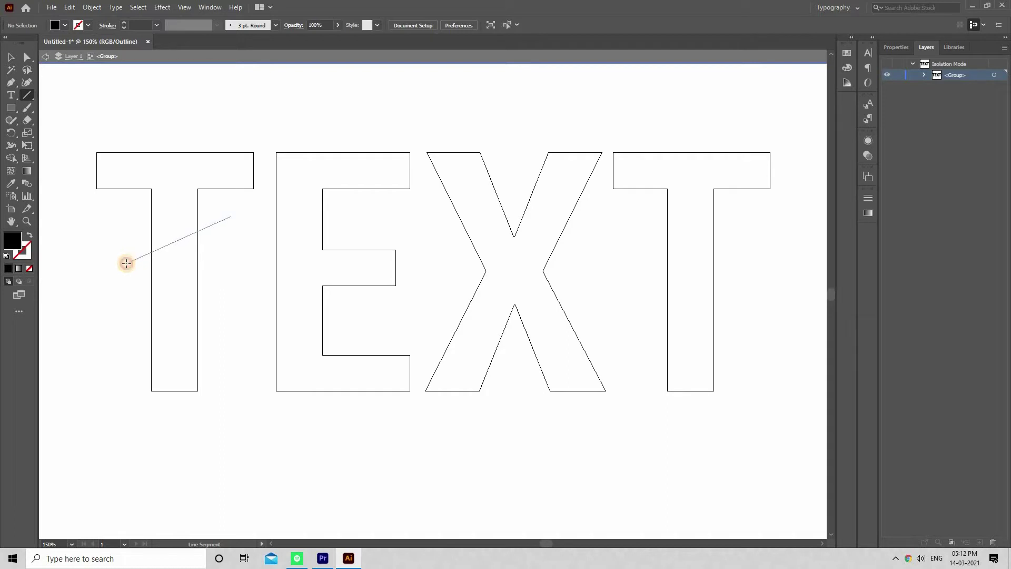
pyautogui.moveTo(127, 264); pyautogui.dragTo(126, 263)
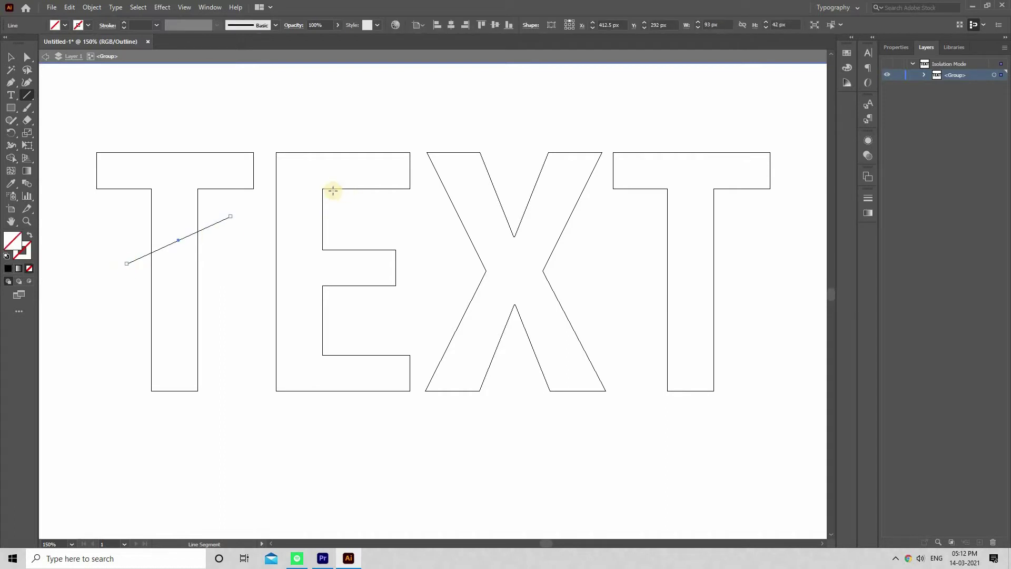
pyautogui.moveTo(322, 414); pyautogui.dragTo(323, 132)
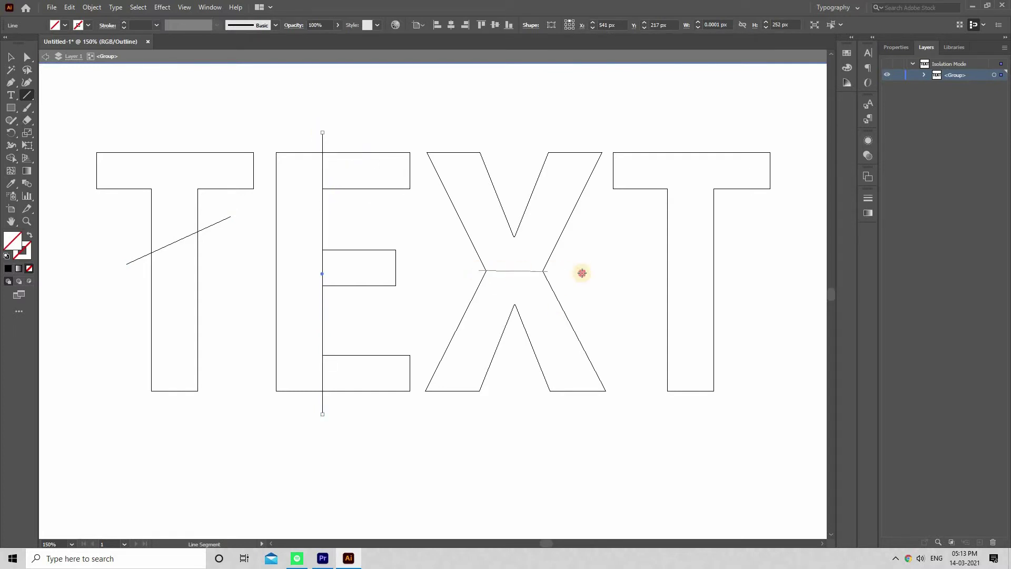
pyautogui.moveTo(597, 270); pyautogui.dragTo(457, 275)
pyautogui.moveTo(598, 271)
pyautogui.mouseDown()
pyautogui.moveTo(449, 274)
pyautogui.moveTo(600, 270)
pyautogui.mouseUp()
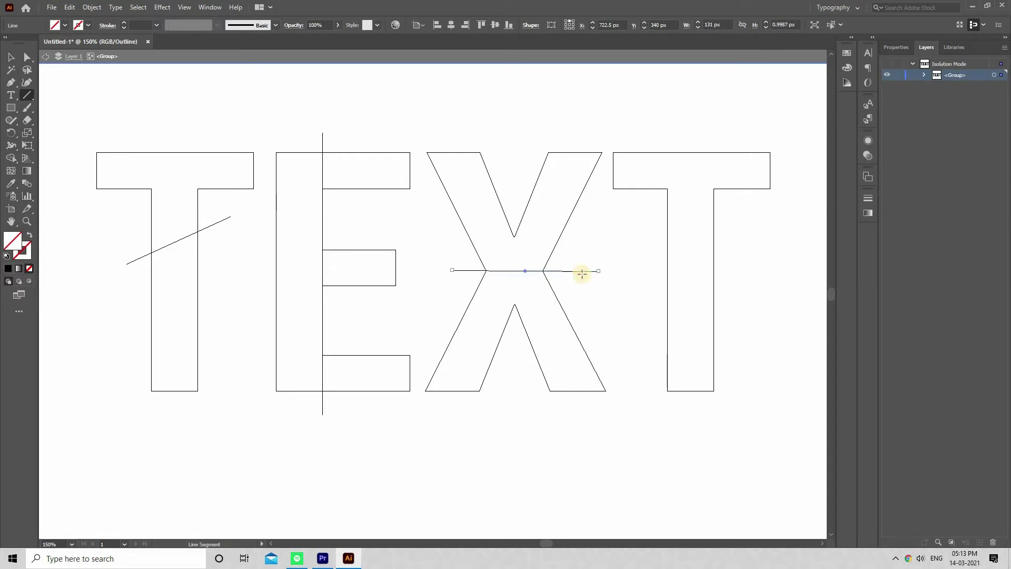
pyautogui.moveTo(735, 213); pyautogui.dragTo(648, 271)
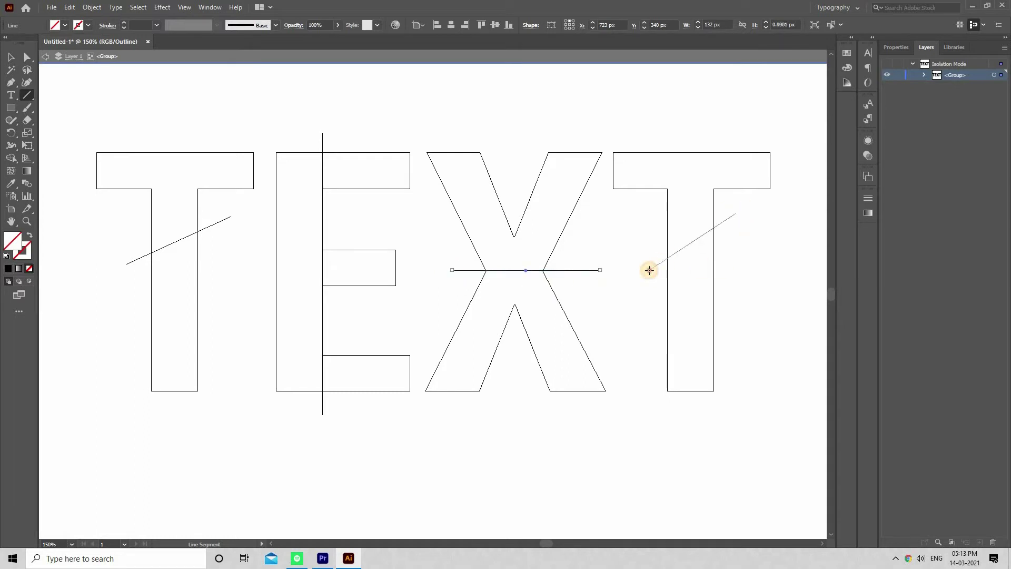
pyautogui.moveTo(647, 272); pyautogui.dragTo(649, 269)
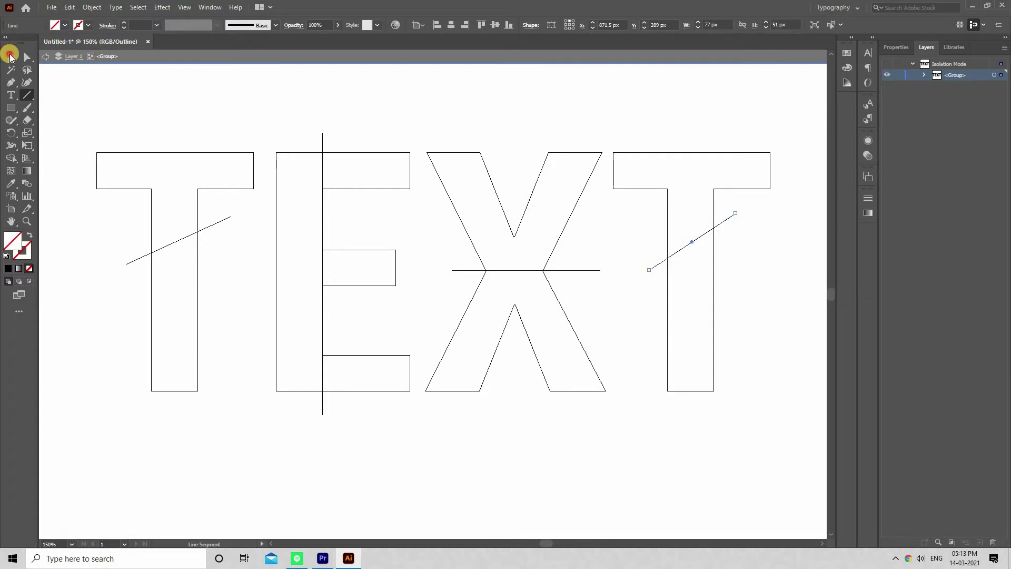
pyautogui.click(11, 56)
pyautogui.moveTo(61, 100); pyautogui.dragTo(779, 438)
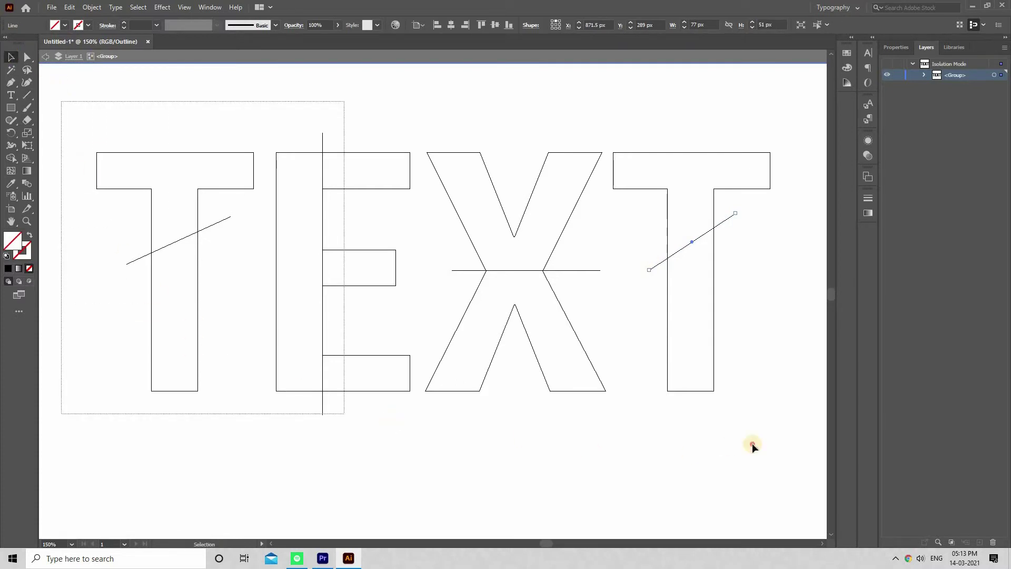
# Split the letters along the cut lines with the Shape Builder tool
pyautogui.click(12, 160)
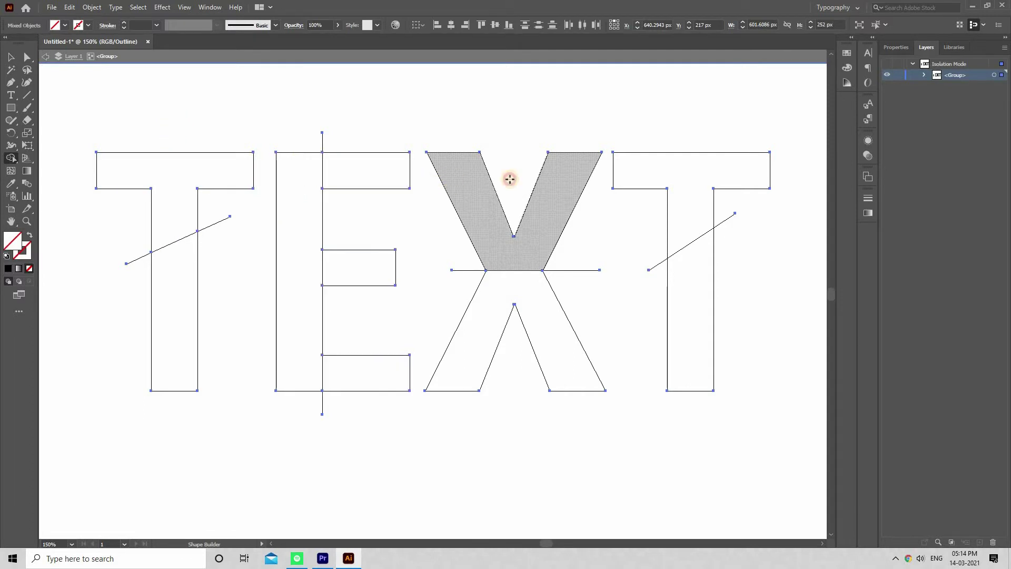
pyautogui.click(648, 177)
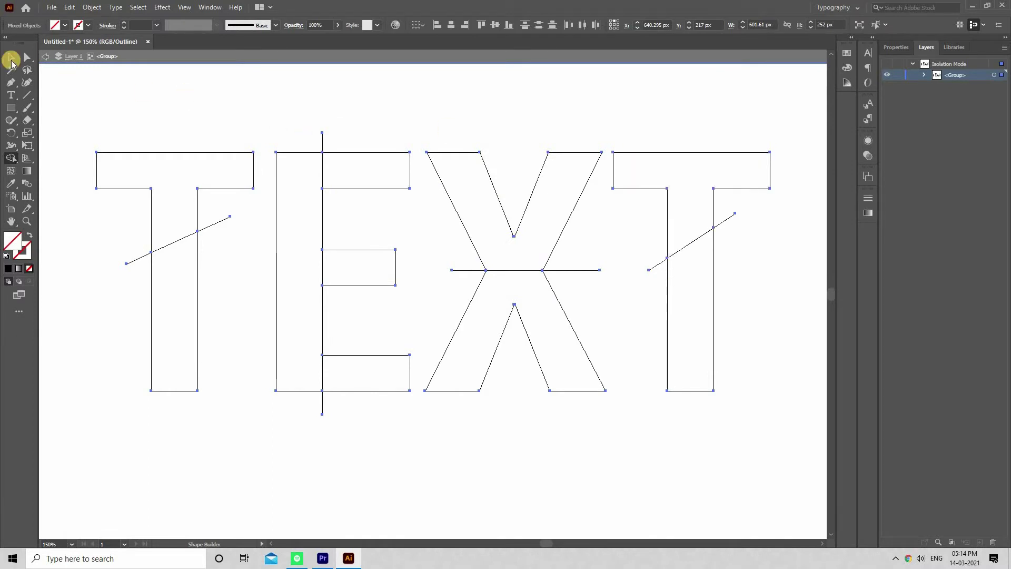
pyautogui.click(11, 58)
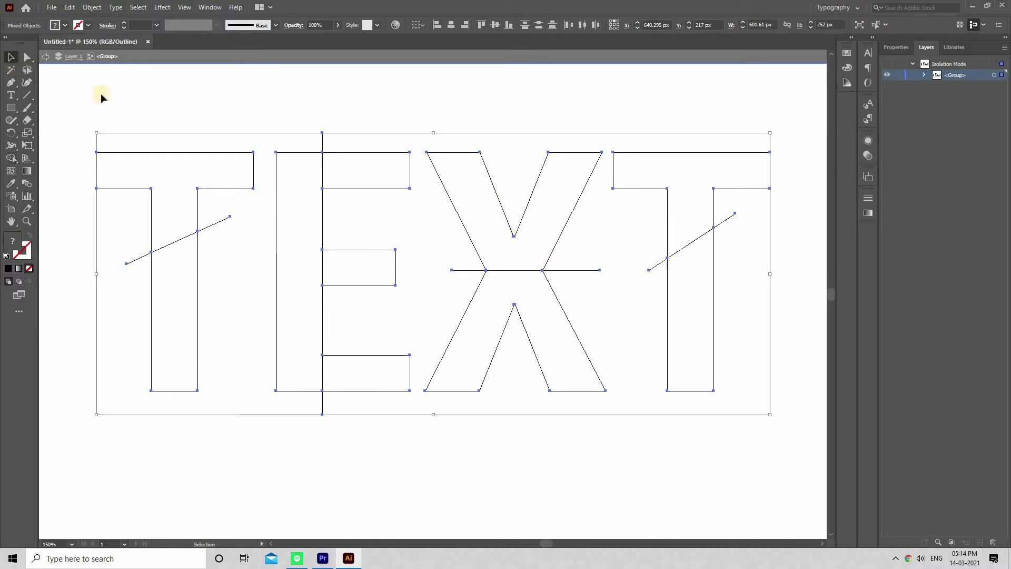
pyautogui.click(206, 106)
pyautogui.scroll(1, 207, 213)
# Delete the stray diagonal pieces beside the first T and the E's stem extension
pyautogui.click(220, 234)
pyautogui.press('Delete')
pyautogui.click(138, 270)
pyautogui.press('Delete')
pyautogui.click(322, 416)
pyautogui.press('Delete')
# Delete the X's crossbar extensions and the stray diagonal pieces beside the last T
pyautogui.click(464, 284)
pyautogui.press('Delete')
pyautogui.click(545, 285)
pyautogui.click(580, 283)
pyautogui.press('Delete')
pyautogui.click(654, 280)
pyautogui.press('Delete')
pyautogui.click(729, 231)
pyautogui.press('Delete')
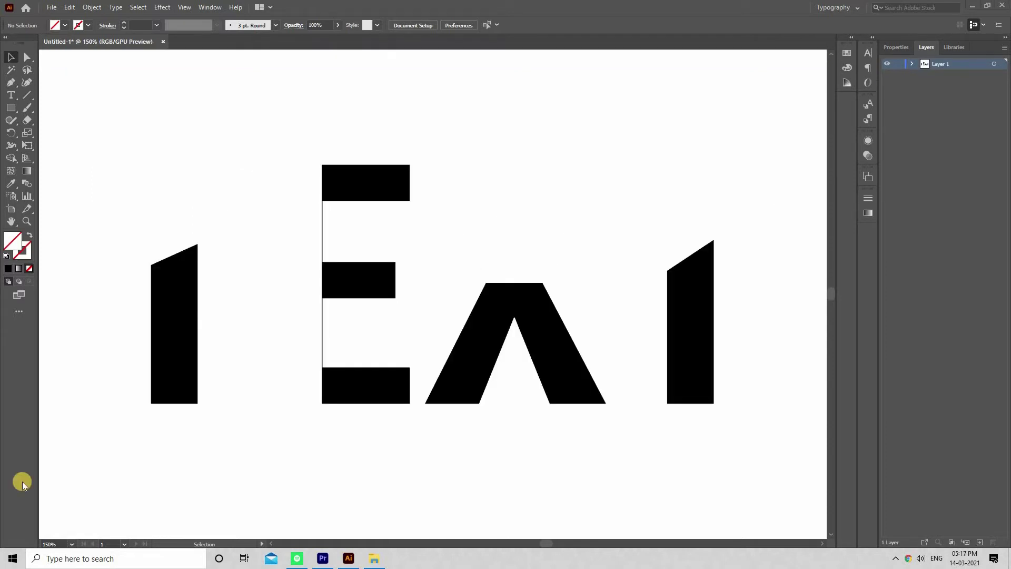
# Select all letter fragments and ungroup them with Object > Ungroup
pyautogui.press('Escape')
pyautogui.moveTo(103, 105); pyautogui.dragTo(774, 430)
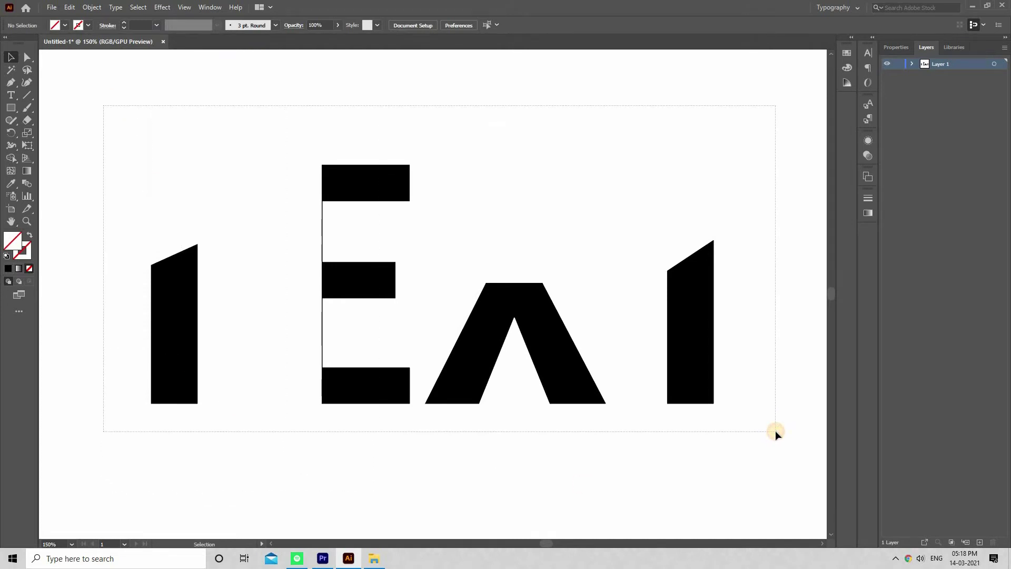
pyautogui.moveTo(774, 431); pyautogui.dragTo(775, 430)
pyautogui.click(91, 7)
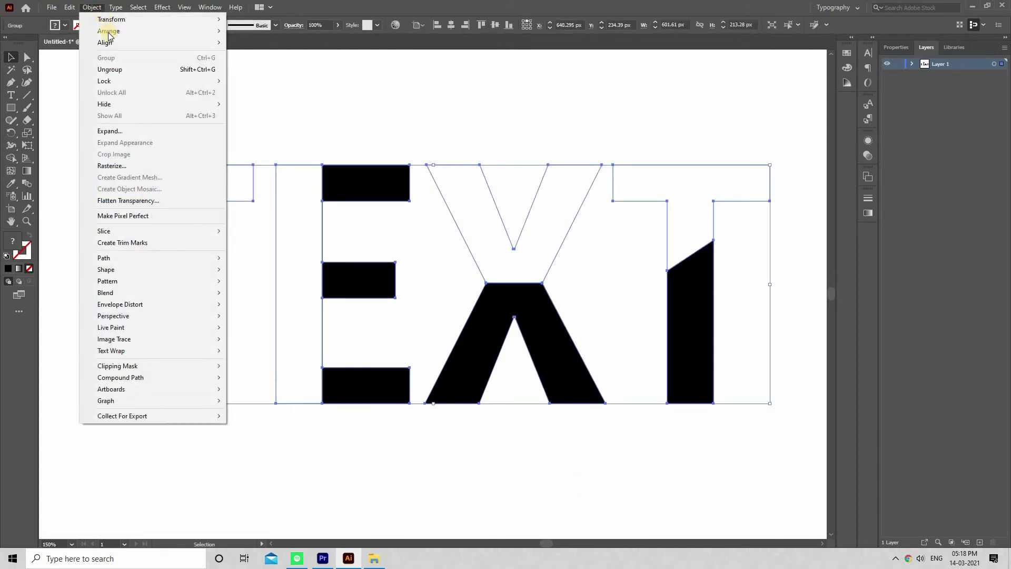
pyautogui.click(113, 68)
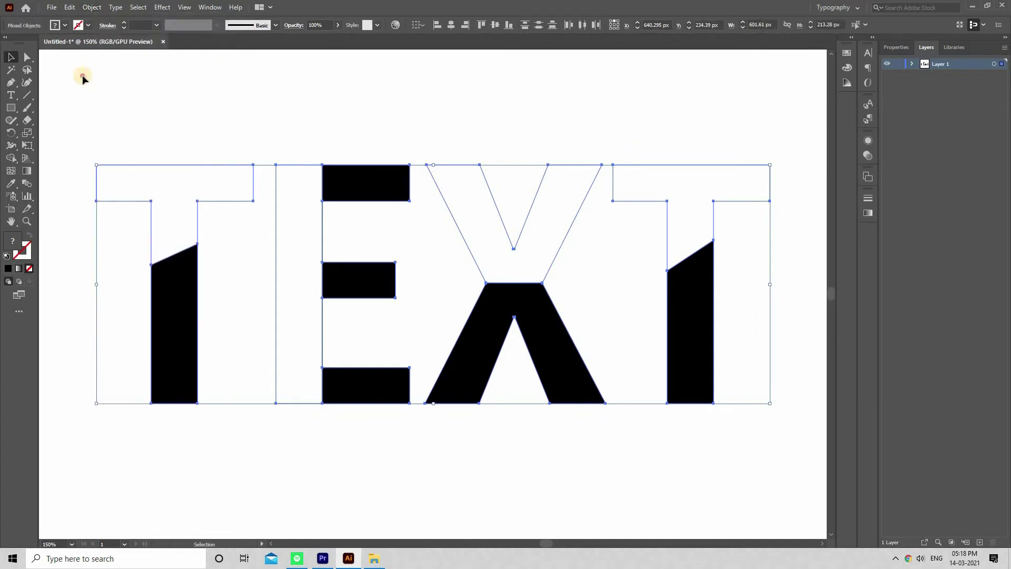
pyautogui.click(82, 75)
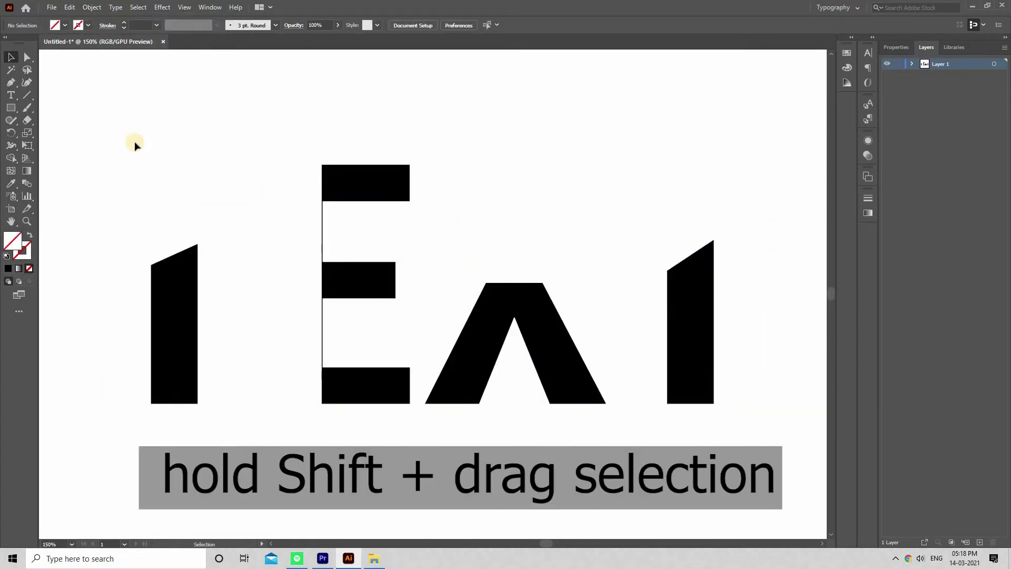
# Shift-select the unfilled tops of both Ts, the E stem and the X's top
pyautogui.press('shift')
pyautogui.moveTo(156, 174); pyautogui.dragTo(272, 166)
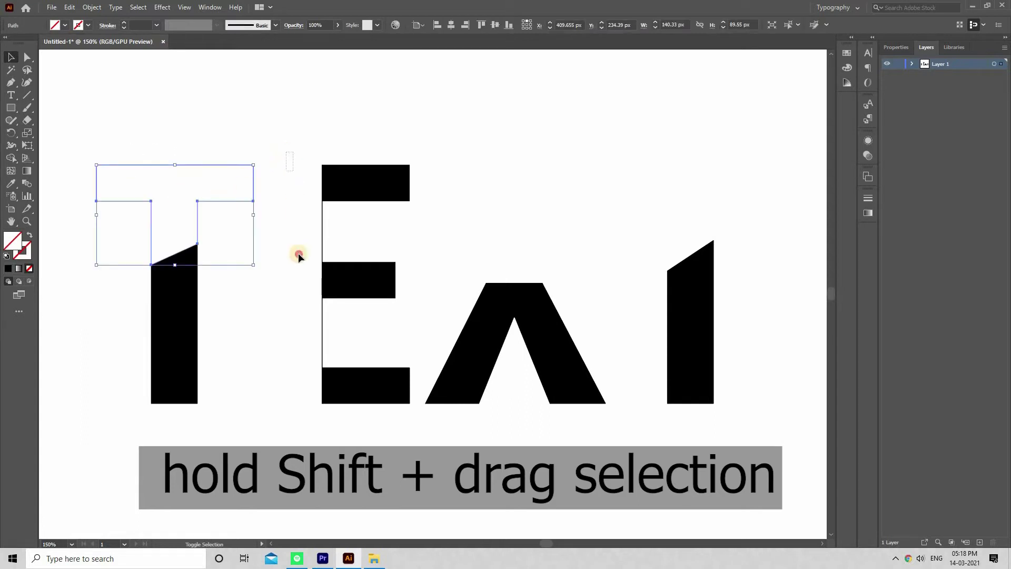
pyautogui.moveTo(297, 232); pyautogui.dragTo(299, 318)
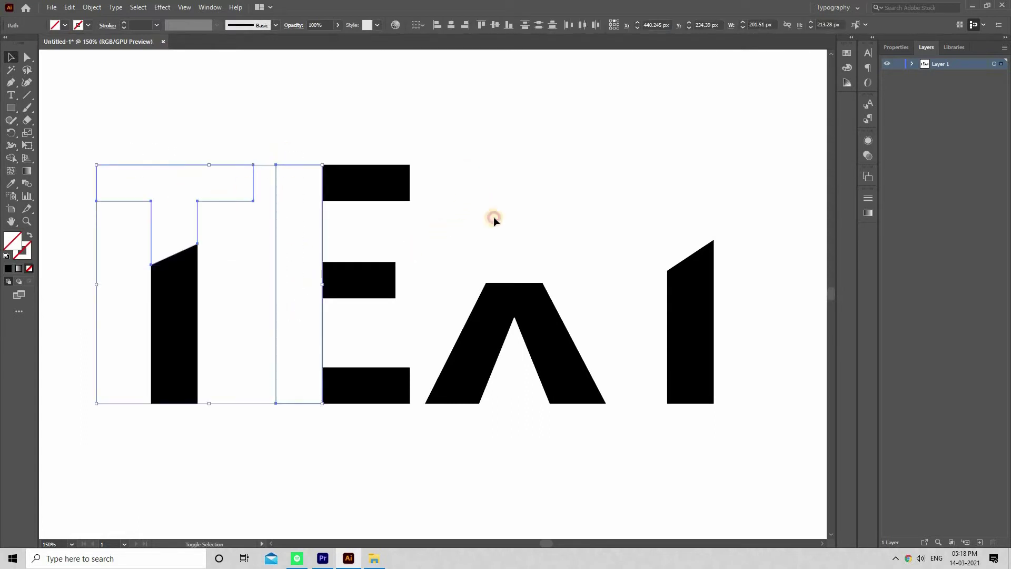
pyautogui.moveTo(484, 205); pyautogui.dragTo(519, 234)
pyautogui.moveTo(678, 210); pyautogui.dragTo(639, 169)
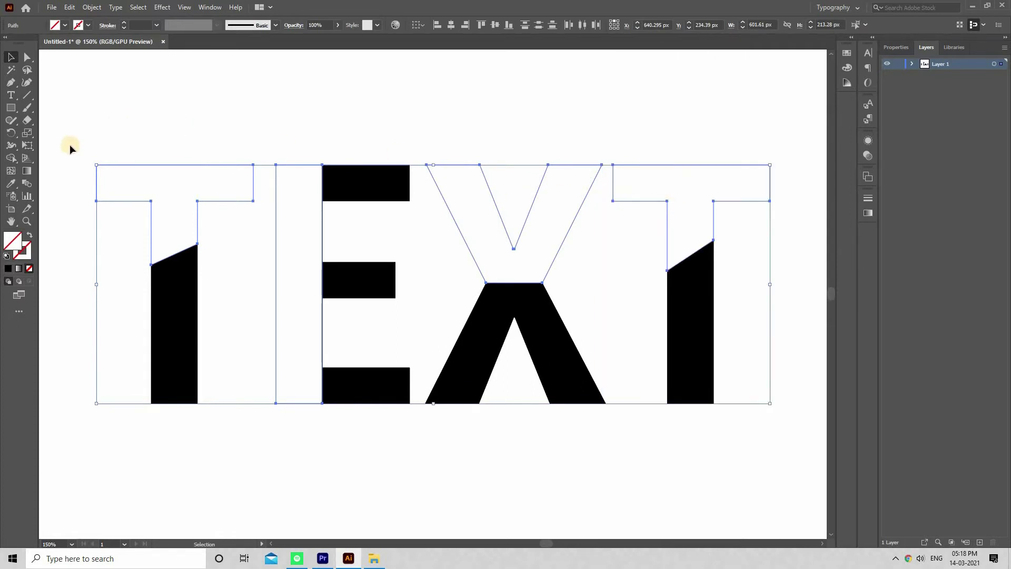
# Fill the selected upper pieces with the E's black using the Eyedropper
pyautogui.click(16, 182)
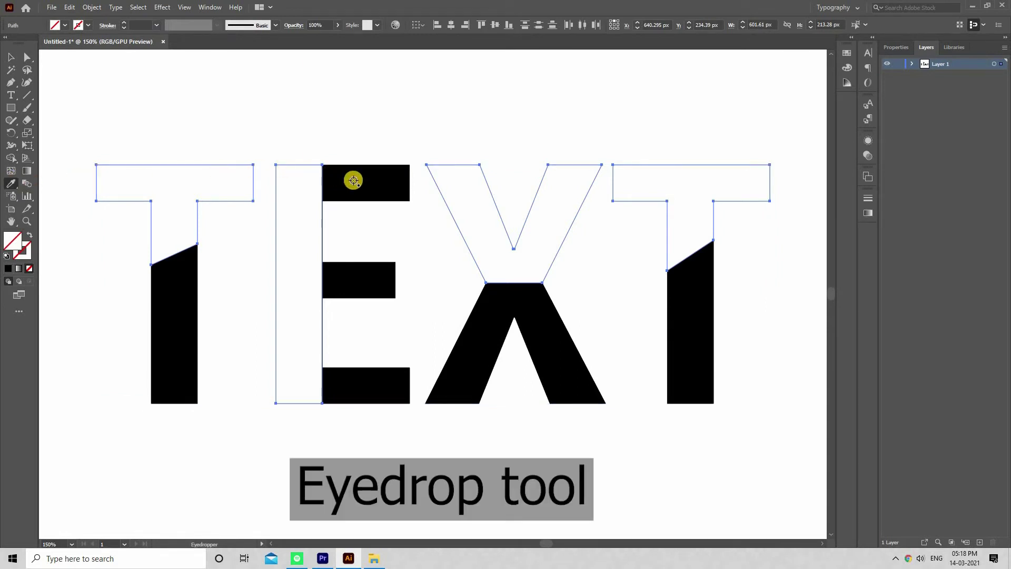
pyautogui.click(353, 180)
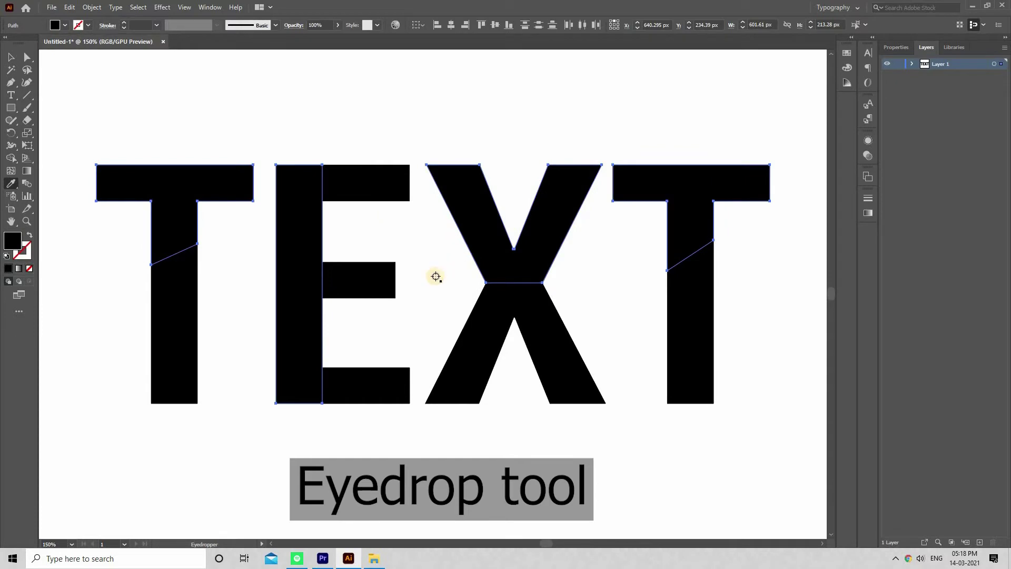
pyautogui.click(196, 189)
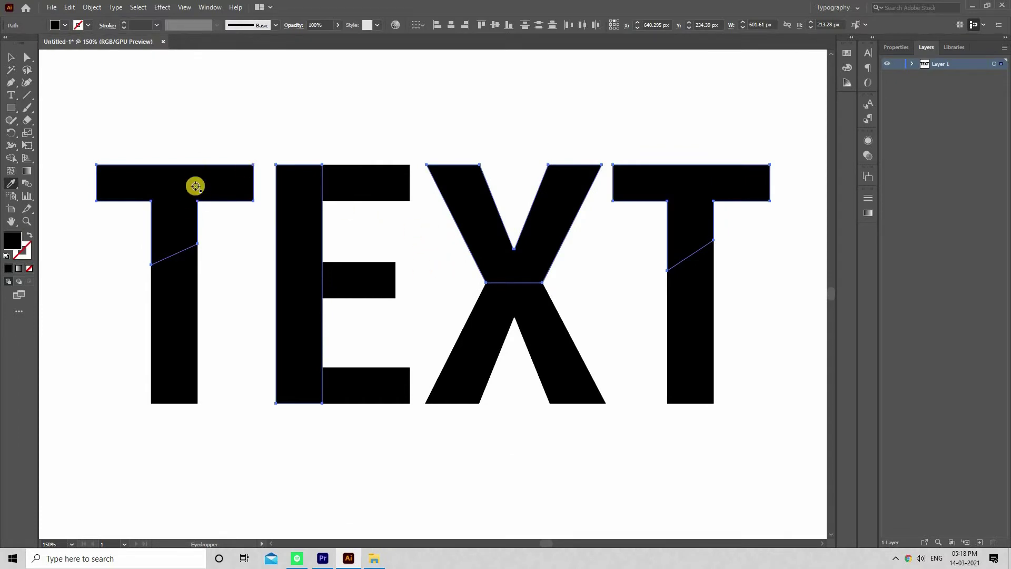
# Group the upper letter pieces and hide that group in the Layers panel
pyautogui.click(55, 25)
pyautogui.press('v')
pyautogui.click(92, 7)
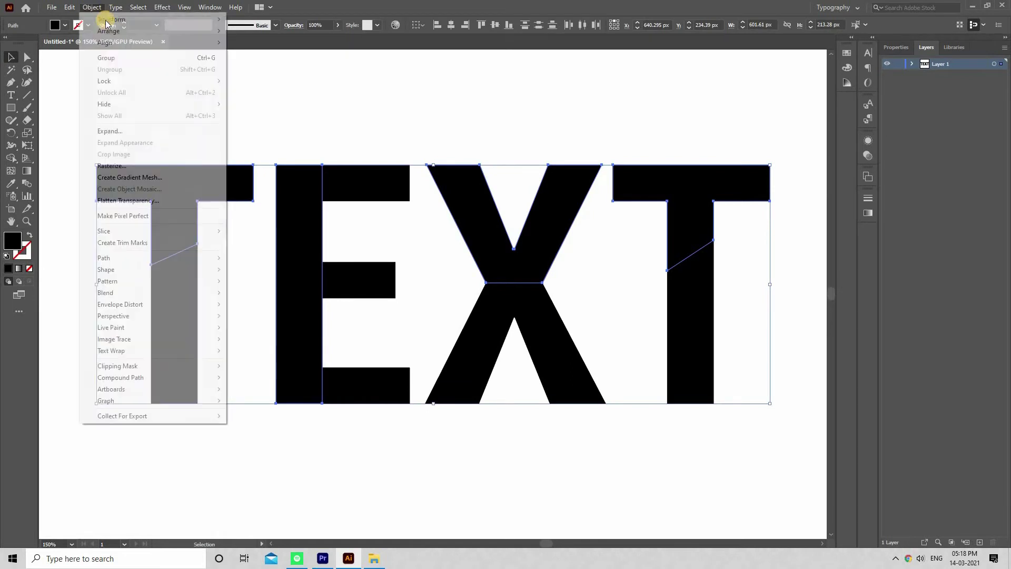
pyautogui.click(111, 59)
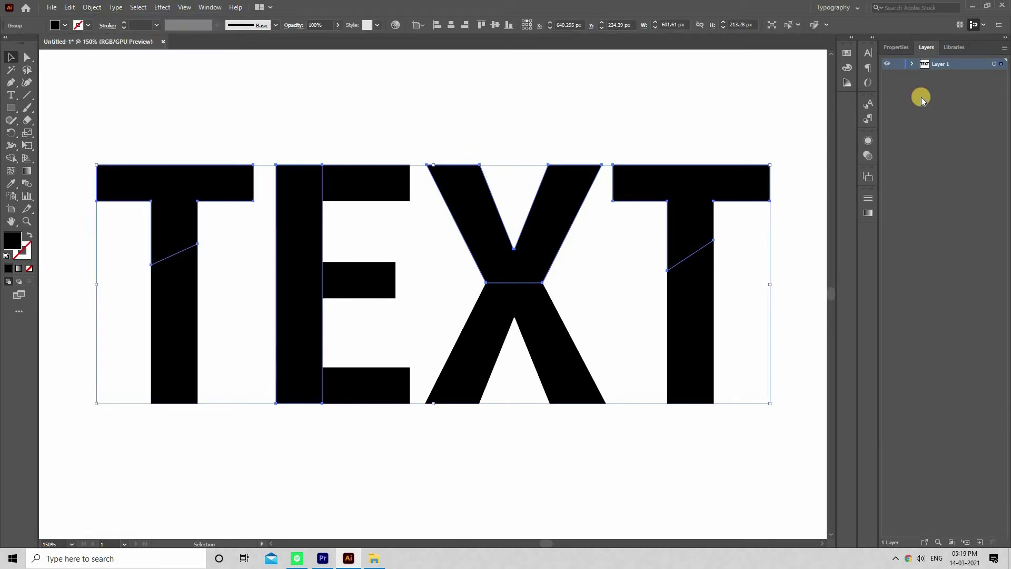
pyautogui.click(913, 65)
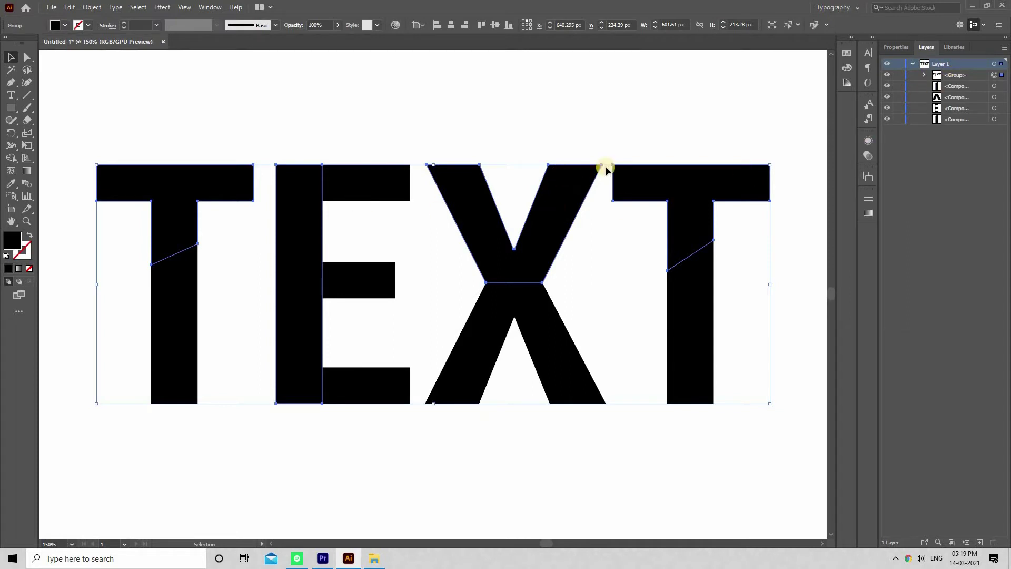
pyautogui.click(888, 77)
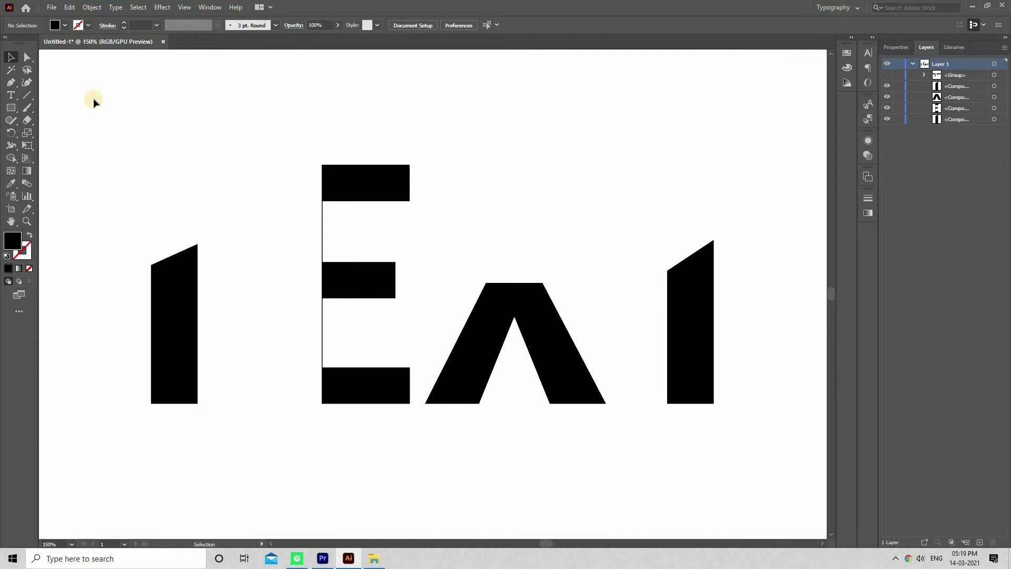
# Select the remaining black lower fragments and group them
pyautogui.moveTo(93, 98)
pyautogui.mouseDown()
pyautogui.moveTo(653, 388)
pyautogui.moveTo(747, 420)
pyautogui.mouseUp()
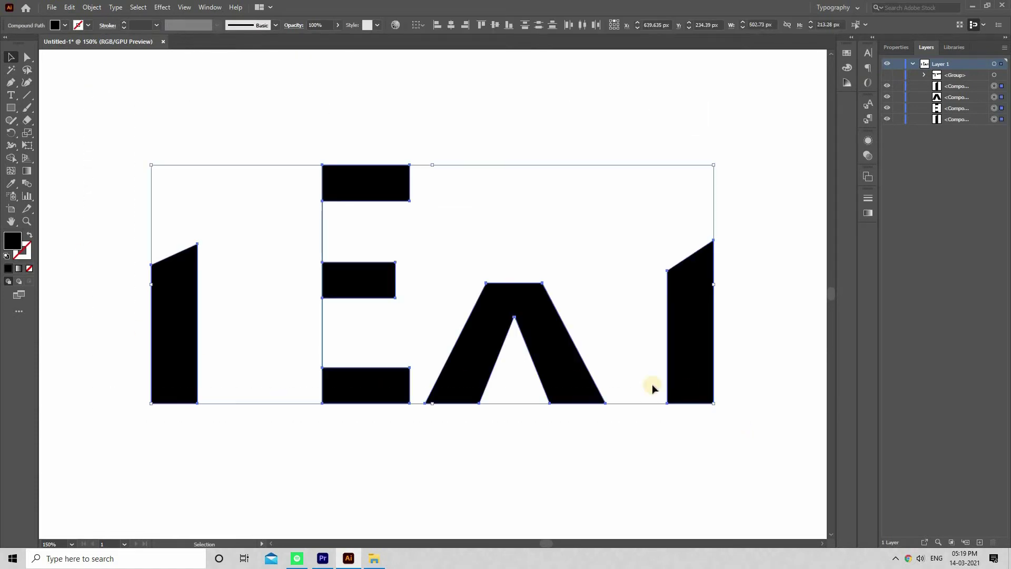
pyautogui.click(95, 6)
pyautogui.click(116, 57)
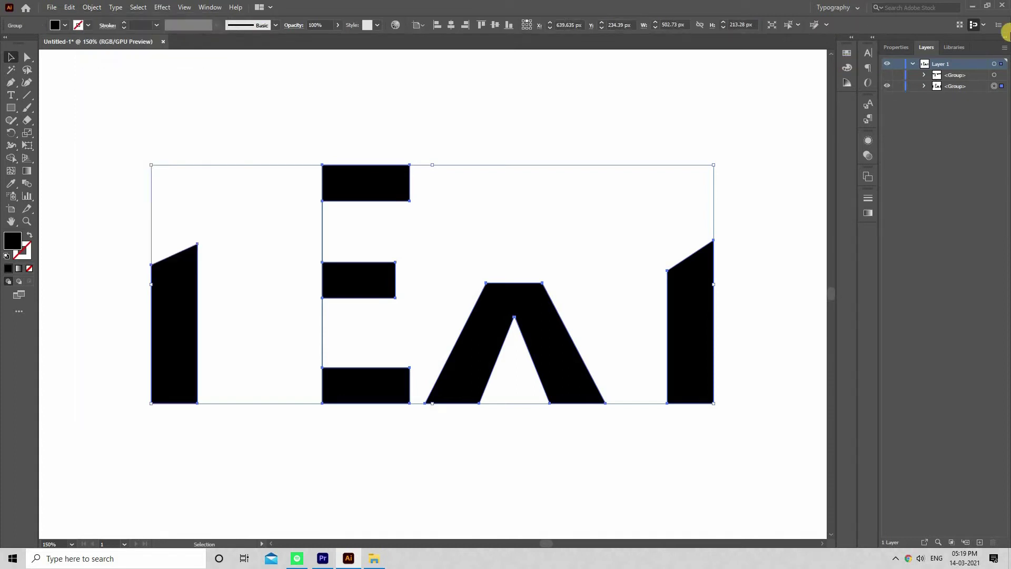
pyautogui.doubleClick(953, 75)
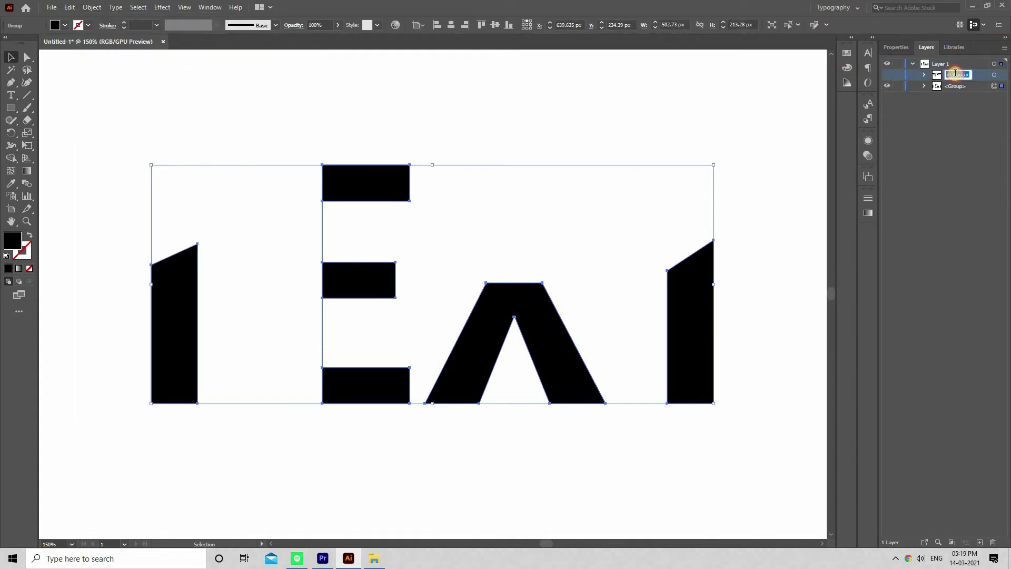
# Rename the hidden upper-pieces group LINE and the lower-fragments group BLACK
pyautogui.press('BackSpace')
pyautogui.click(962, 185)
pyautogui.doubleClick(956, 86)
pyautogui.press('BackSpace')
pyautogui.write('BLACK')
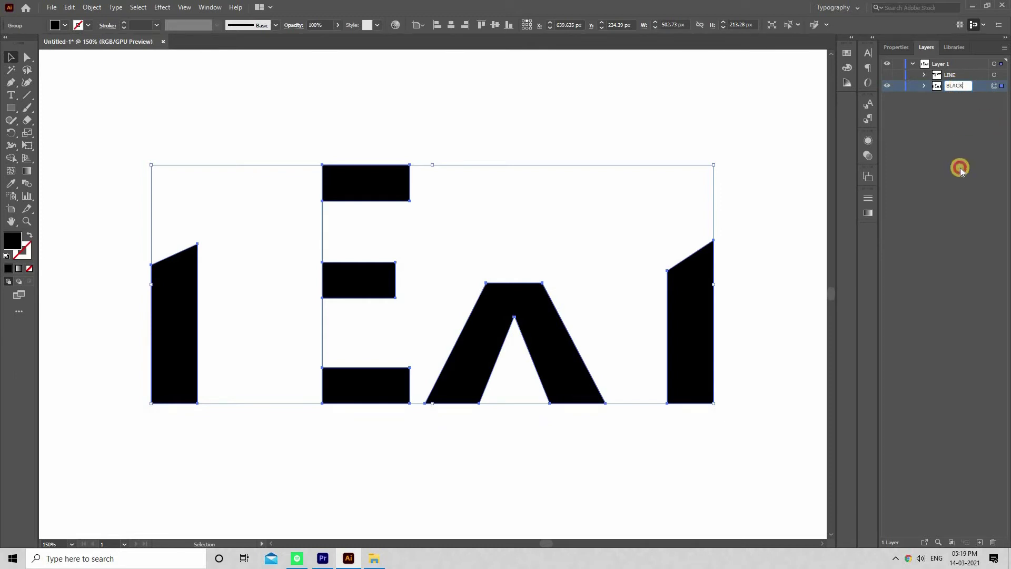
pyautogui.click(957, 165)
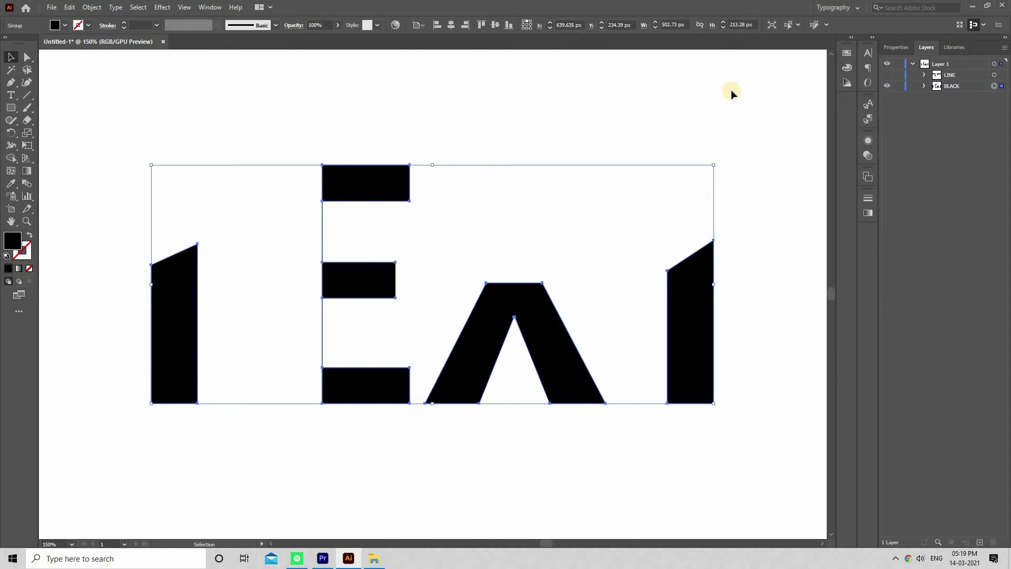
# Make the LINE group visible again and select its artwork
pyautogui.click(895, 83)
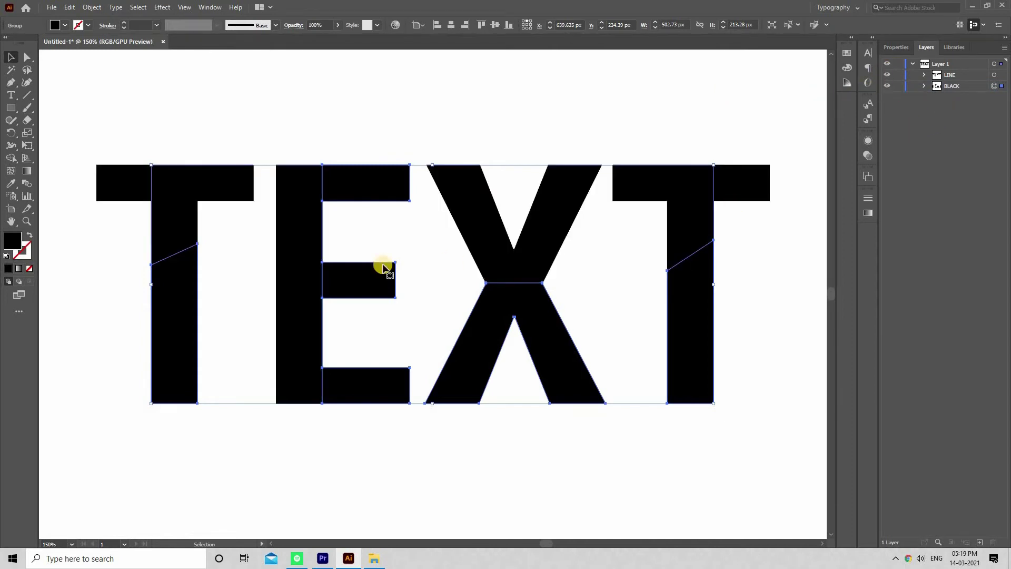
pyautogui.click(993, 75)
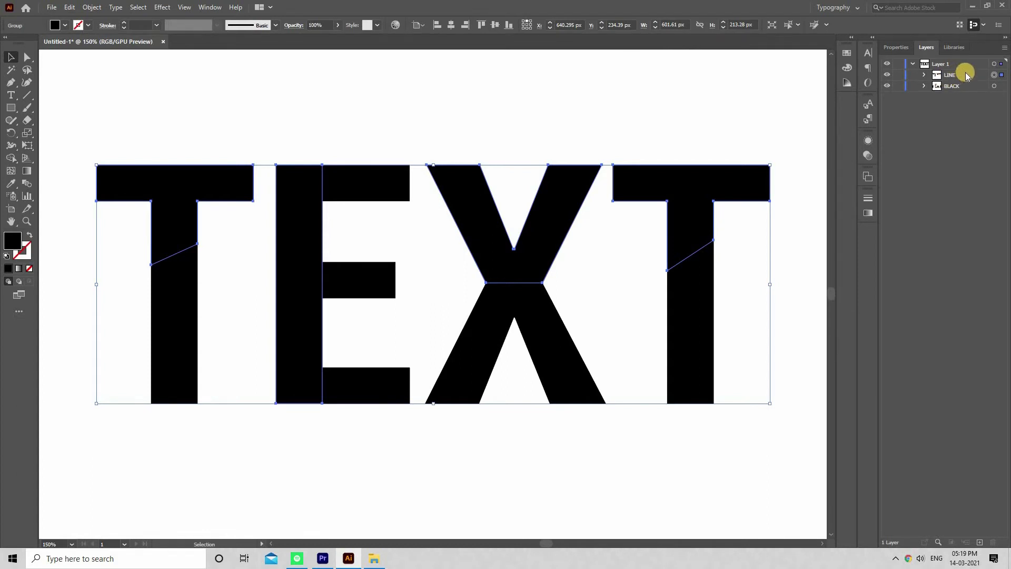
pyautogui.click(852, 55)
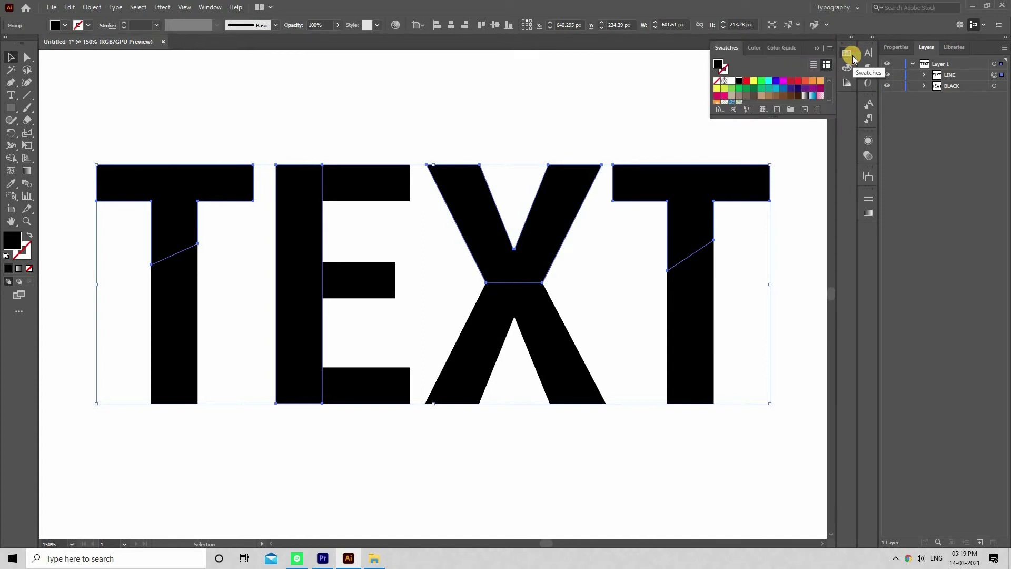
pyautogui.click(205, 7)
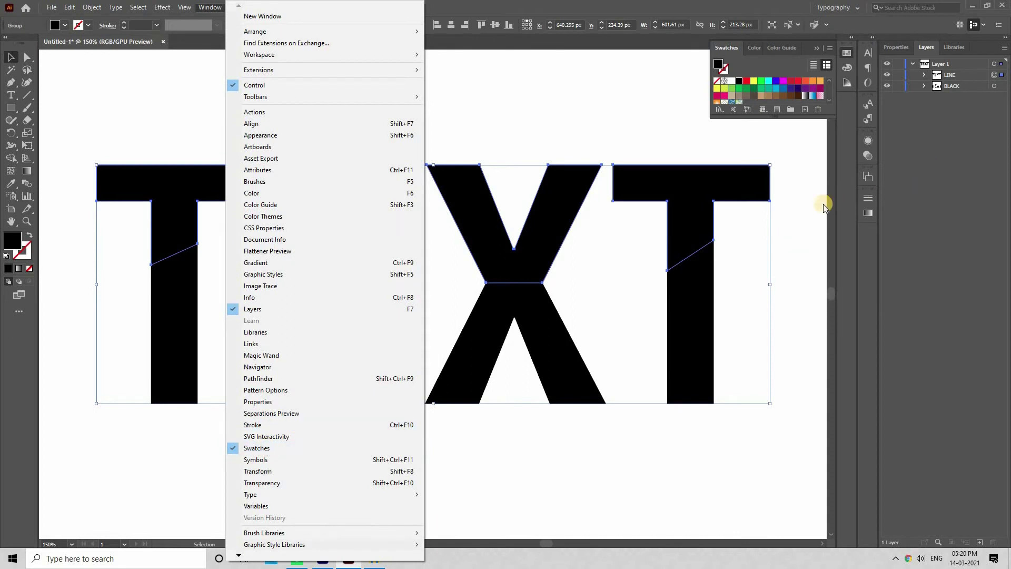
pyautogui.click(805, 184)
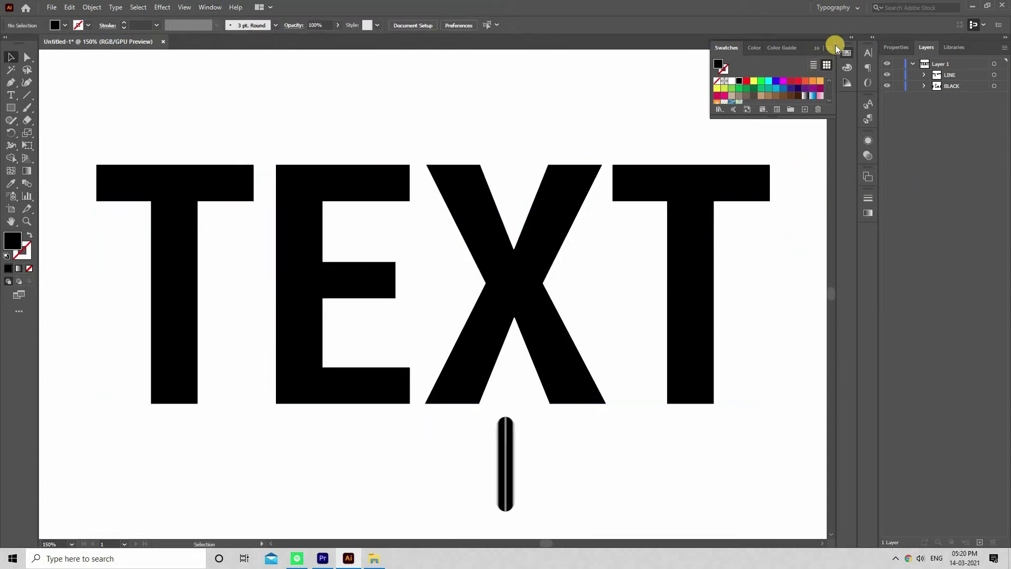
pyautogui.click(1004, 75)
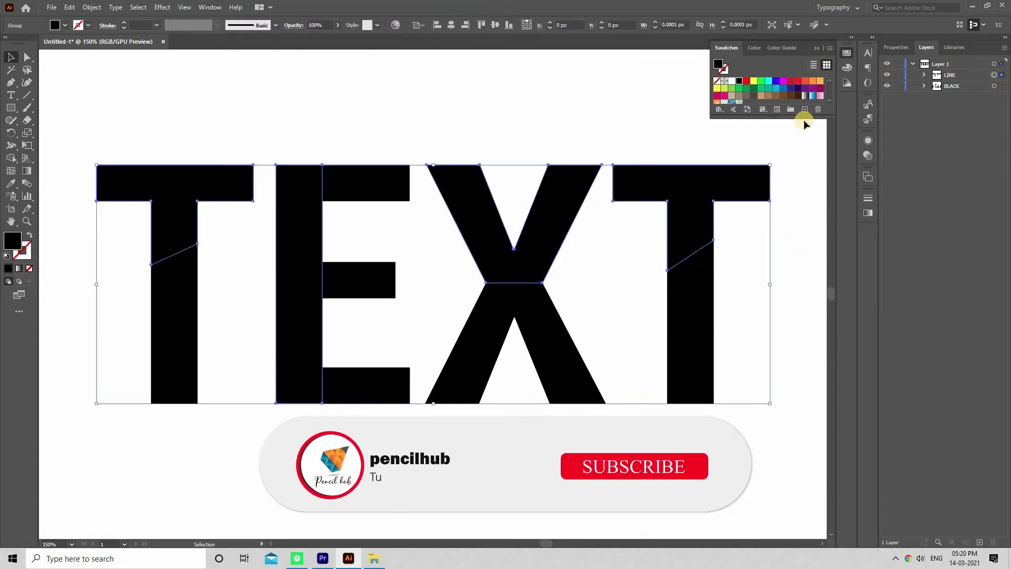
# Open the Patterns > Basic Graphics > Basic Graphics_Lines swatch library
pyautogui.click(720, 111)
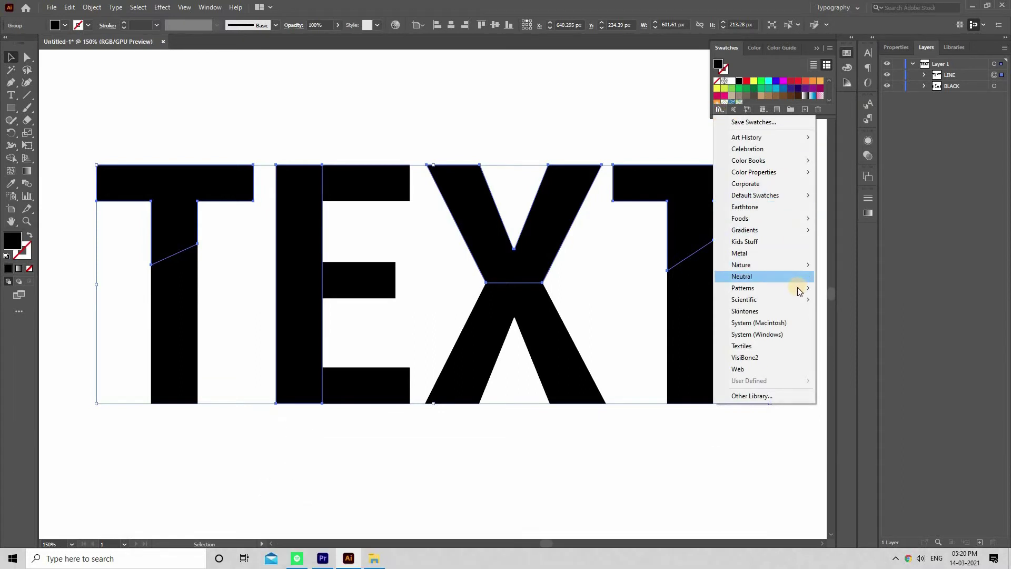
pyautogui.click(797, 287)
pyautogui.moveTo(851, 288)
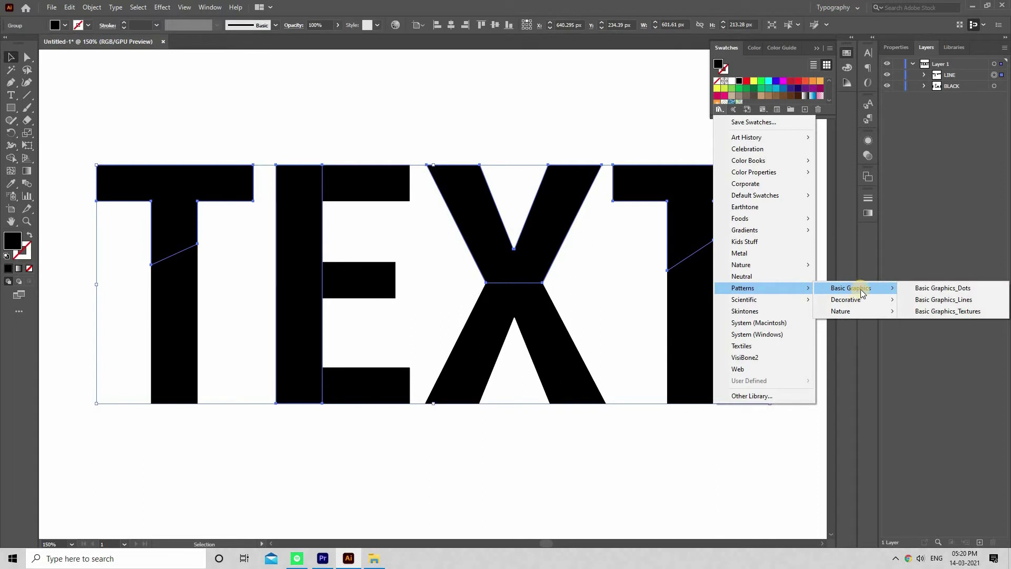
pyautogui.click(922, 301)
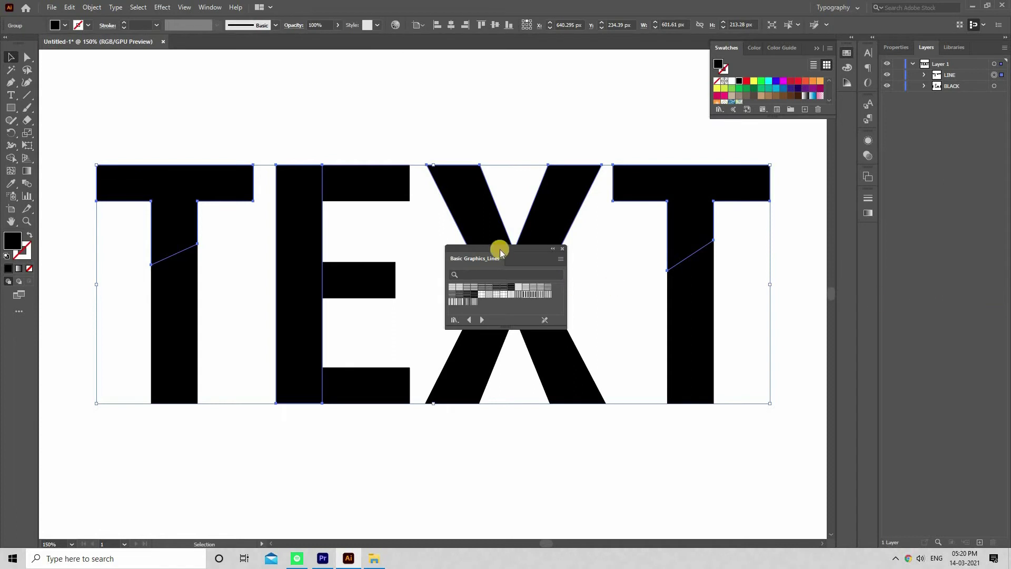
# Search '10' in the Lines library and fill the upper fragments with the 10 lpi 60% stripe swatch
pyautogui.moveTo(511, 254); pyautogui.dragTo(795, 145)
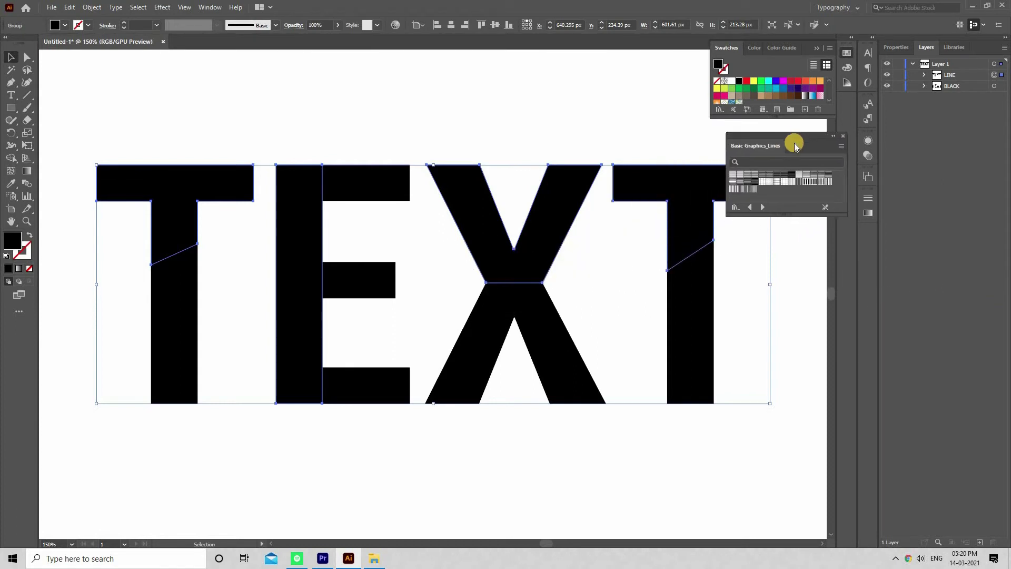
pyautogui.click(769, 162)
pyautogui.write('10')
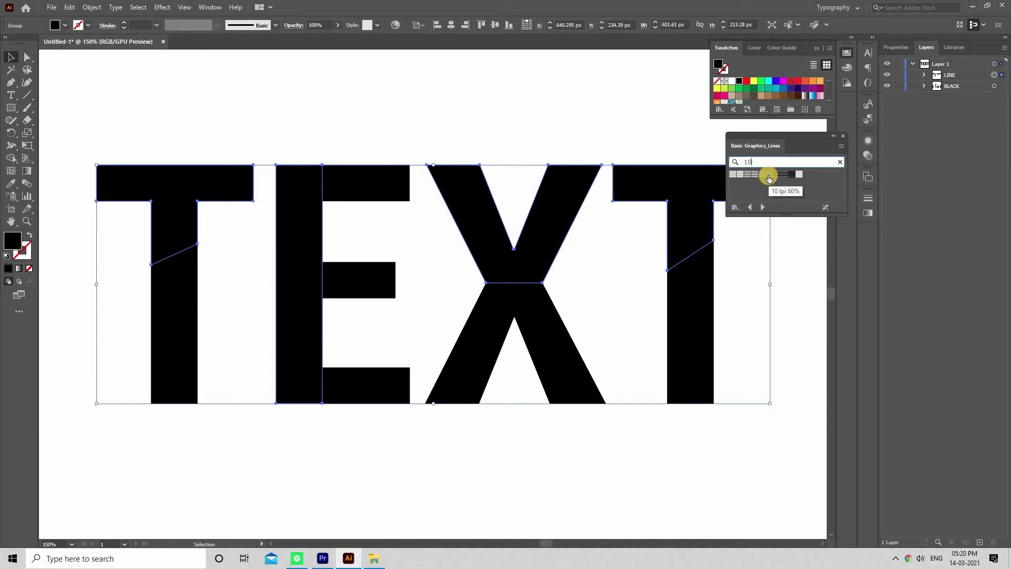
pyautogui.click(768, 175)
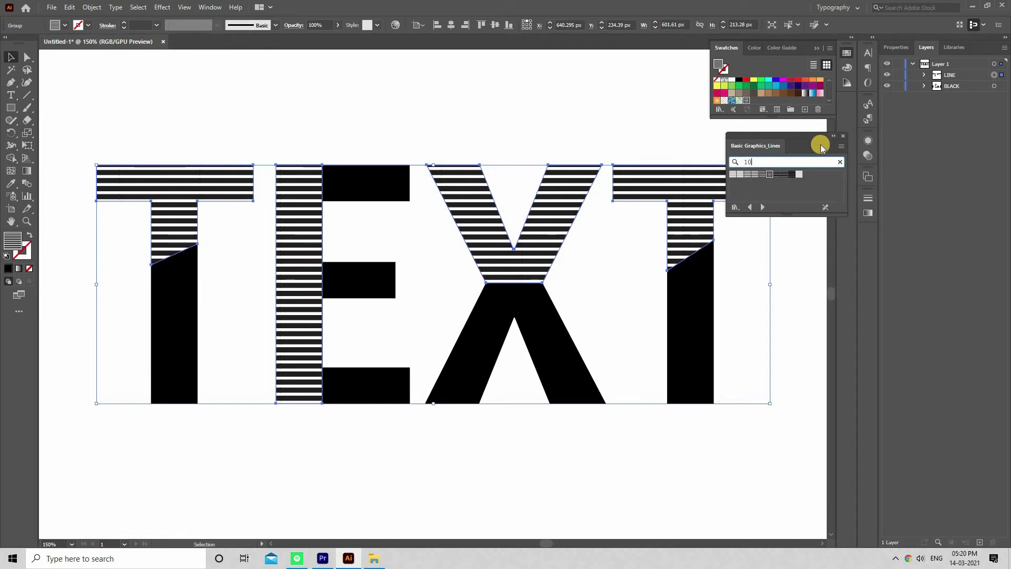
pyautogui.moveTo(821, 146); pyautogui.dragTo(847, 104)
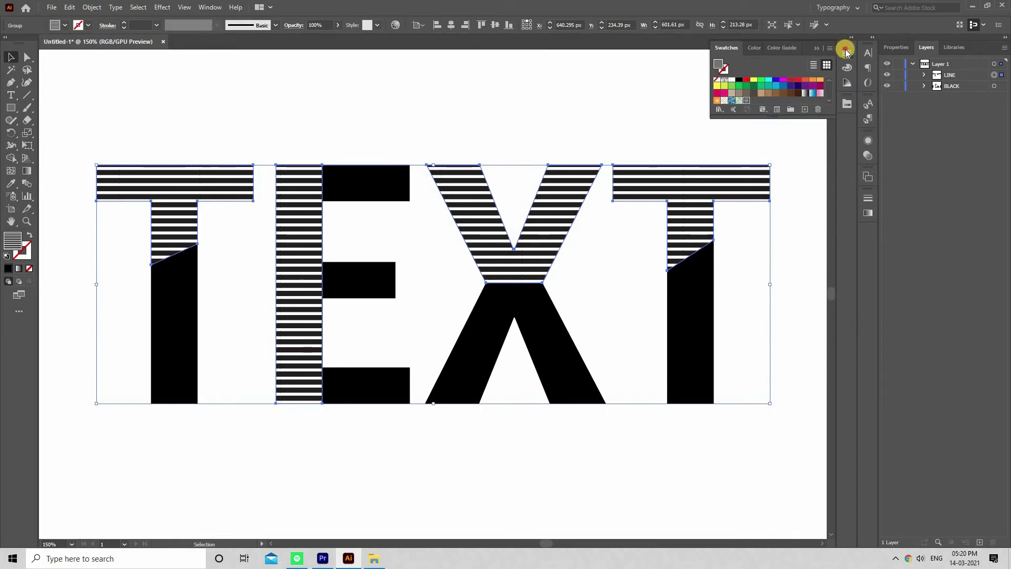
pyautogui.click(846, 51)
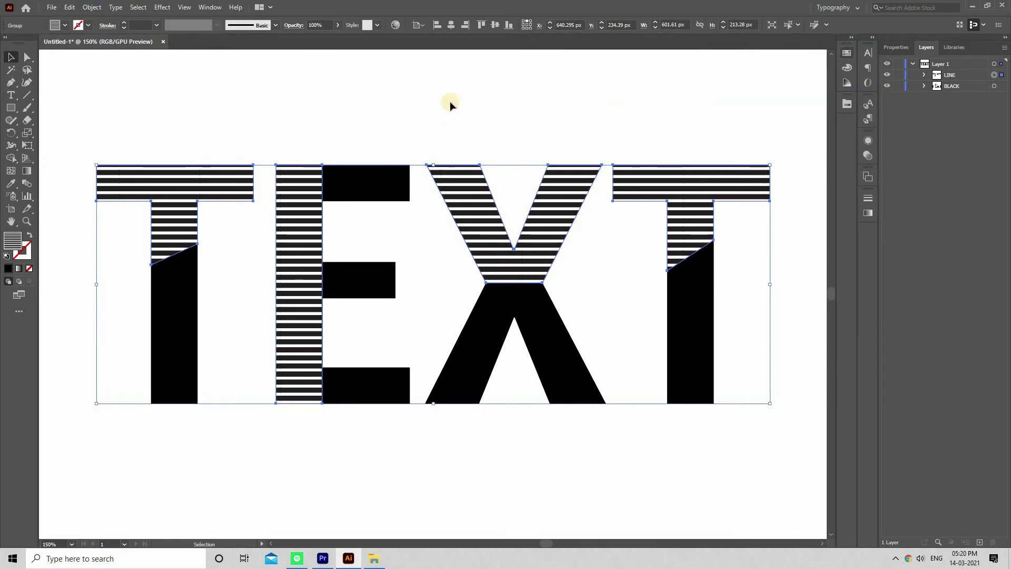
# Rotate only the stripe pattern in the LINE fragments diagonally using Transform Pattern Only
pyautogui.click(901, 49)
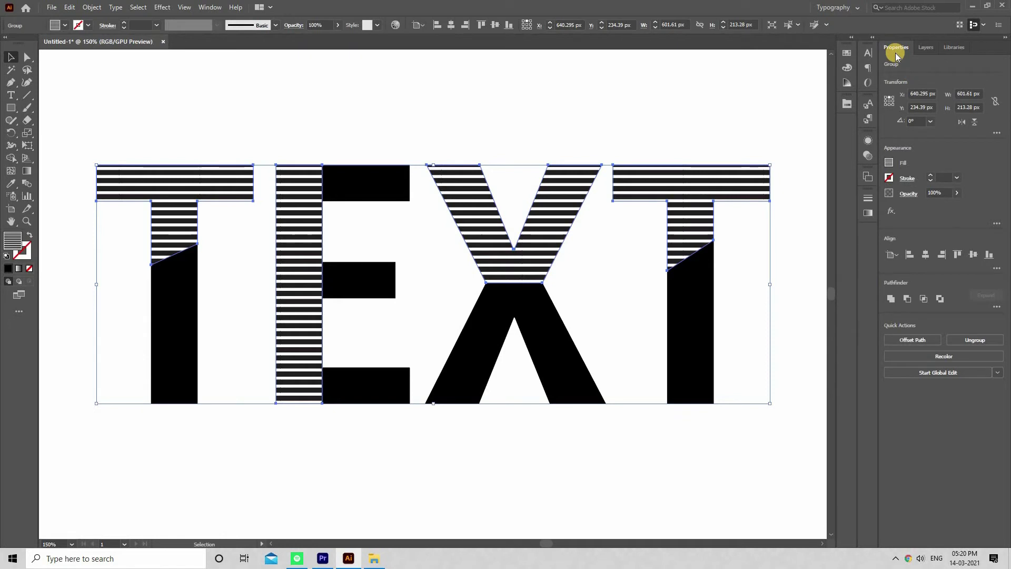
pyautogui.click(998, 135)
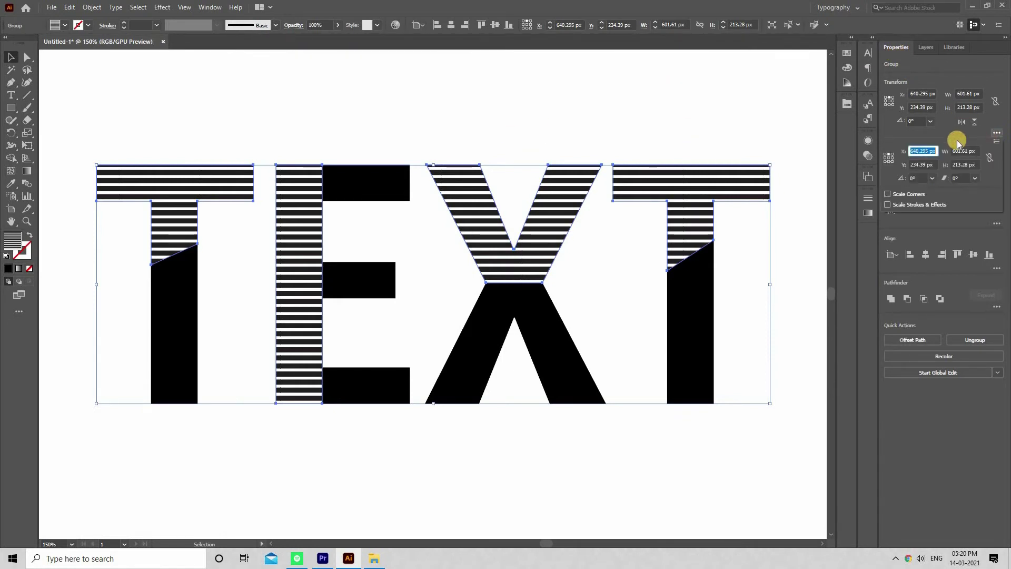
pyautogui.click(998, 142)
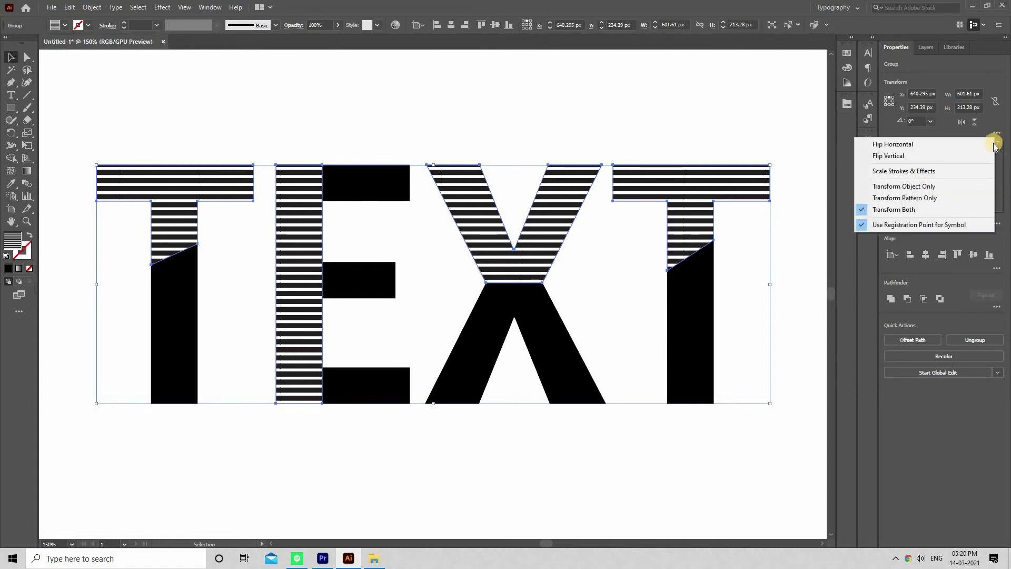
pyautogui.click(961, 198)
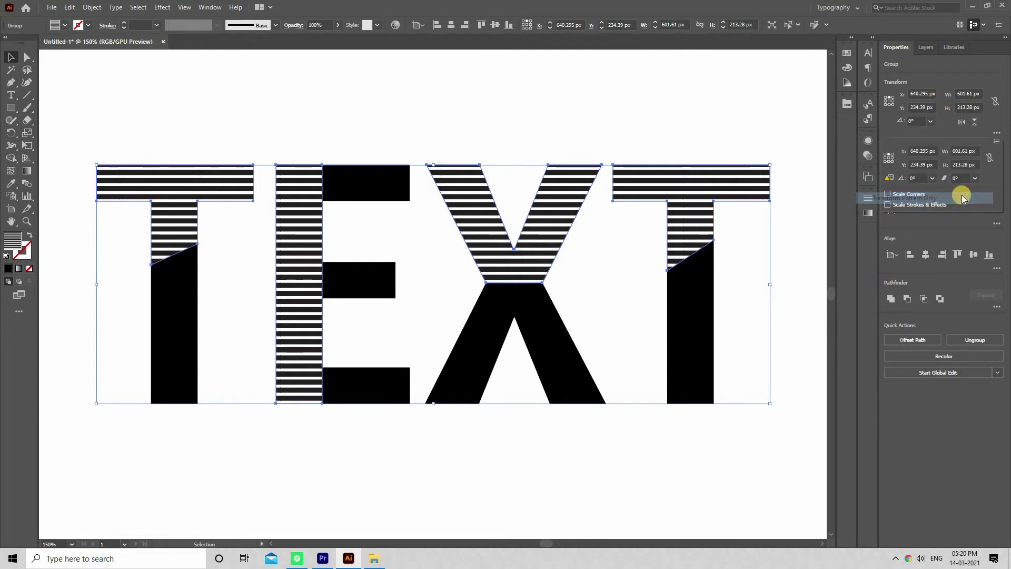
pyautogui.click(907, 181)
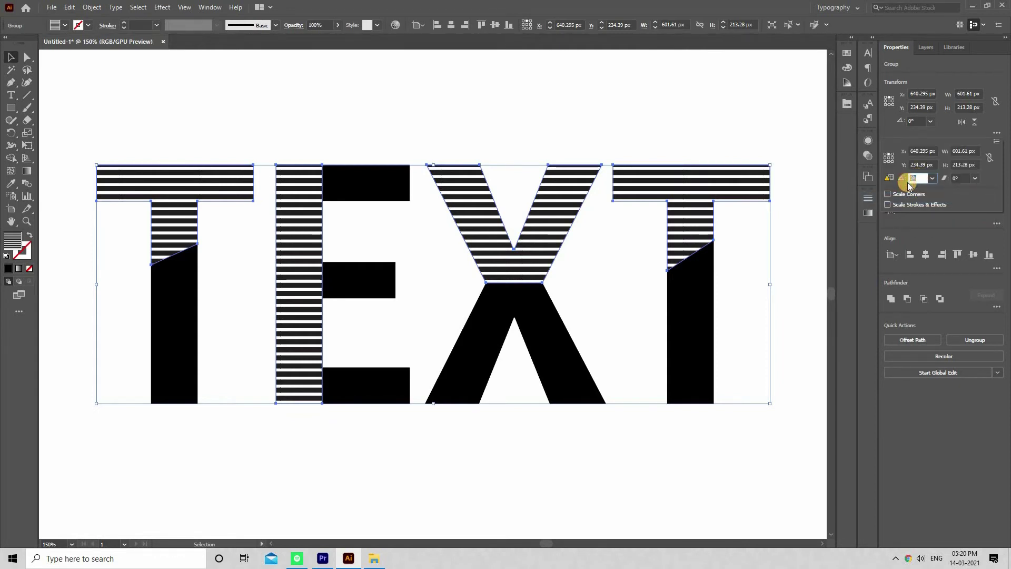
pyautogui.write('4')
pyautogui.click(953, 223)
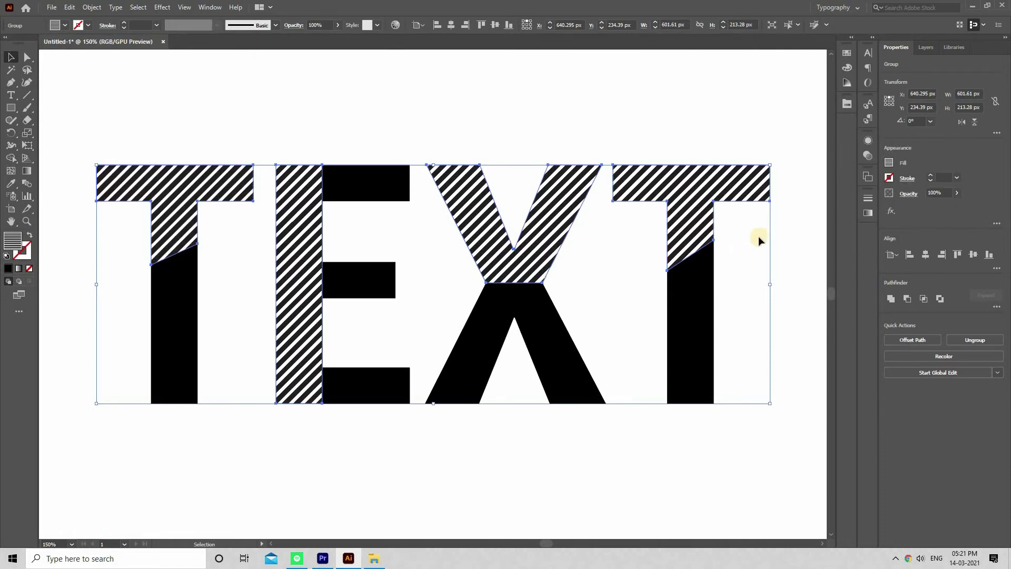
pyautogui.click(926, 47)
# Select the BLACK and LINE sublayers and add a 3D Rotate effect via Appearance fx
pyautogui.click(999, 85)
pyautogui.keyDown('shift'); pyautogui.click(1000, 75); pyautogui.keyUp('shift')
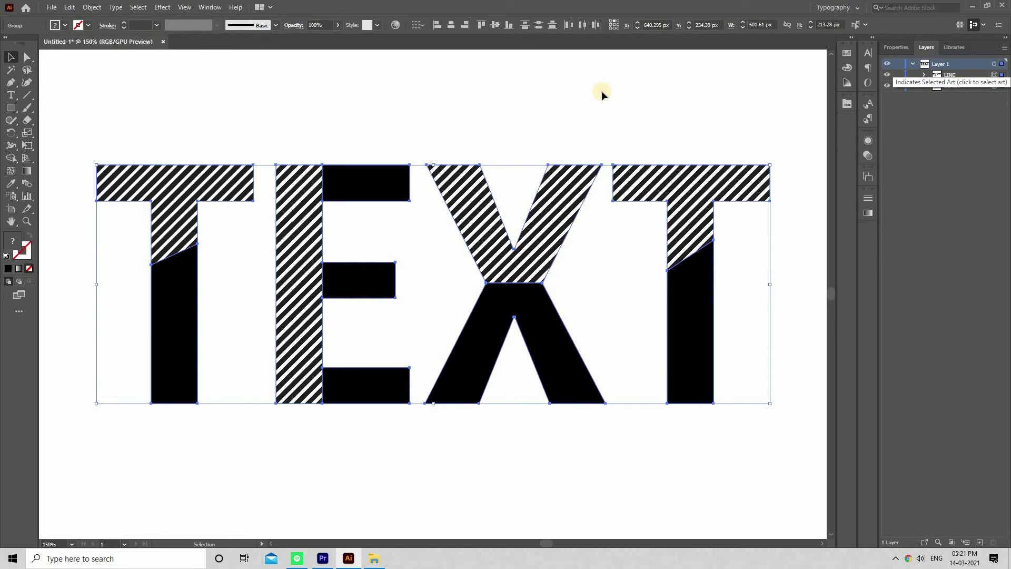
pyautogui.click(868, 145)
pyautogui.click(767, 211)
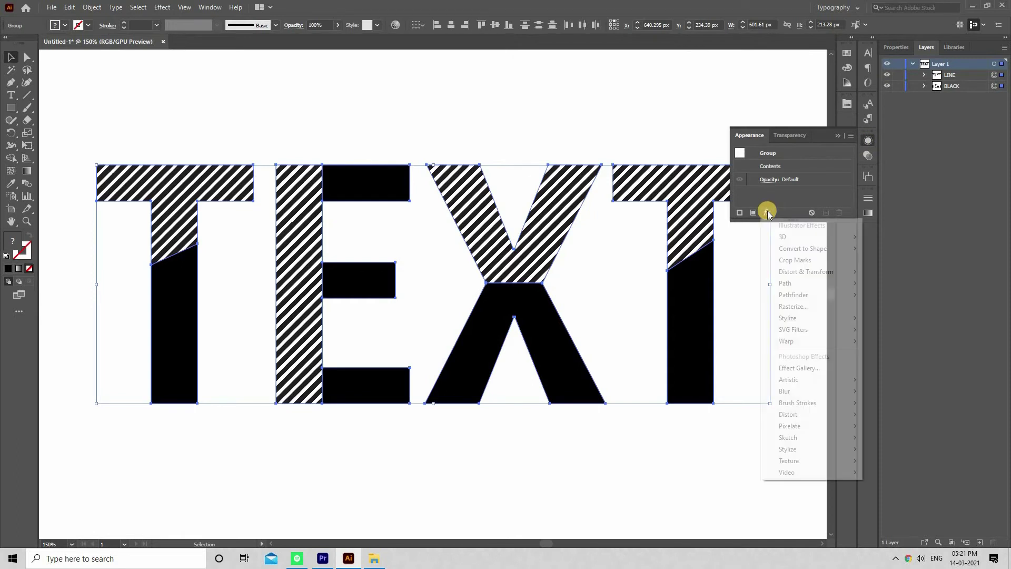
pyautogui.moveTo(805, 236)
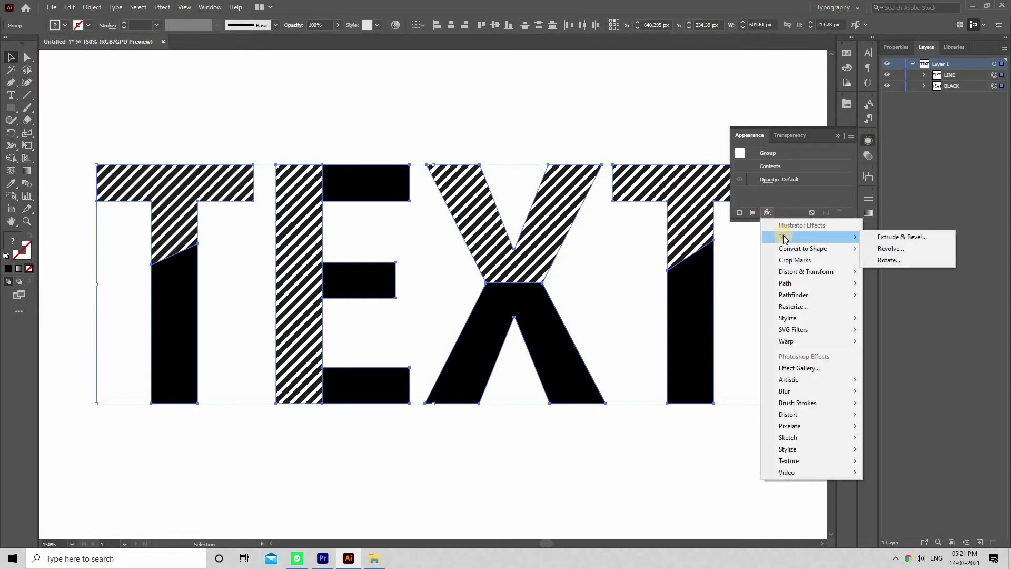
pyautogui.click(868, 263)
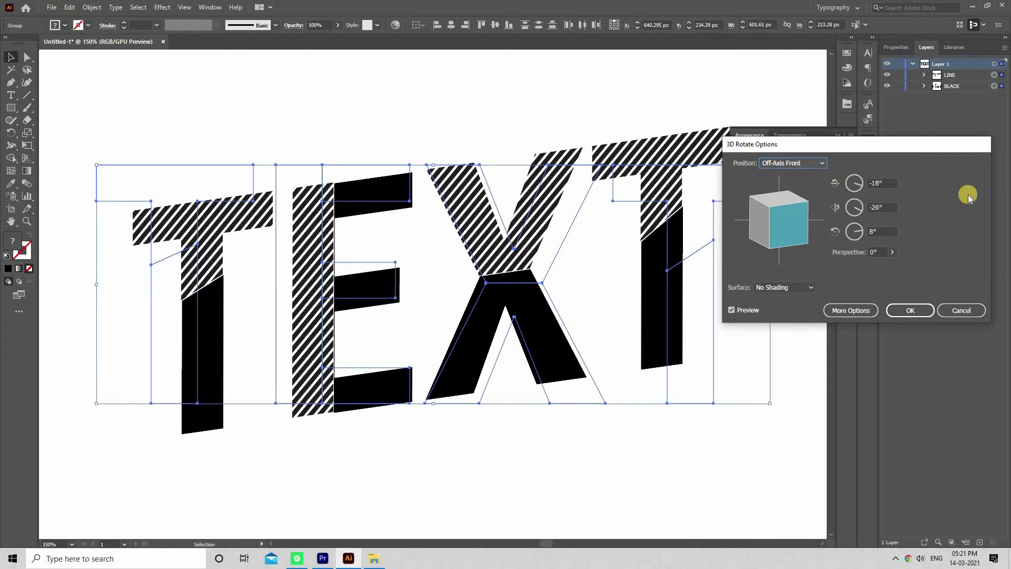
# Set 3D Rotate to X 48°, Y -25°, Z 7° with perspective 36°, then deselect
pyautogui.click(877, 182)
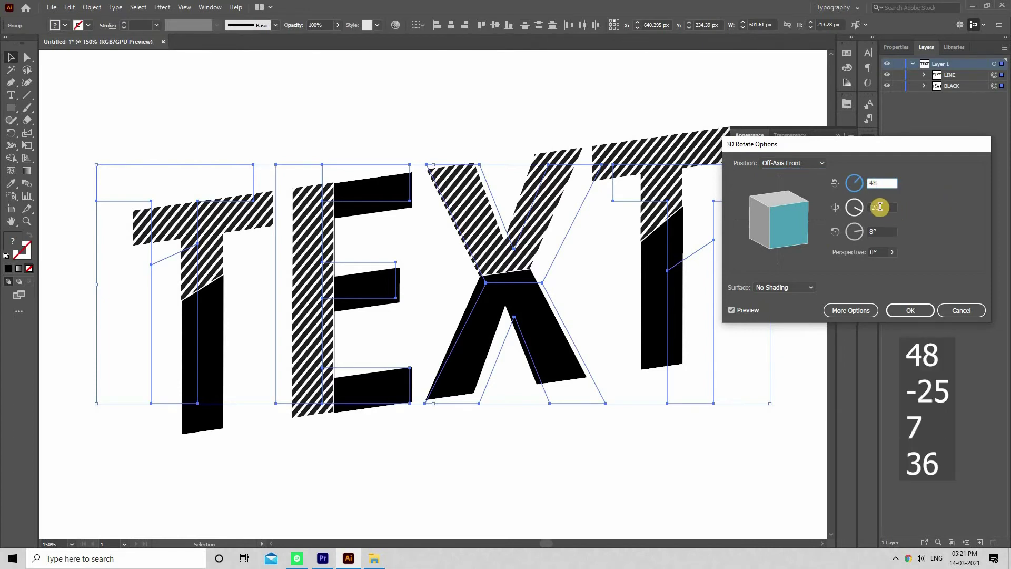
pyautogui.click(889, 206)
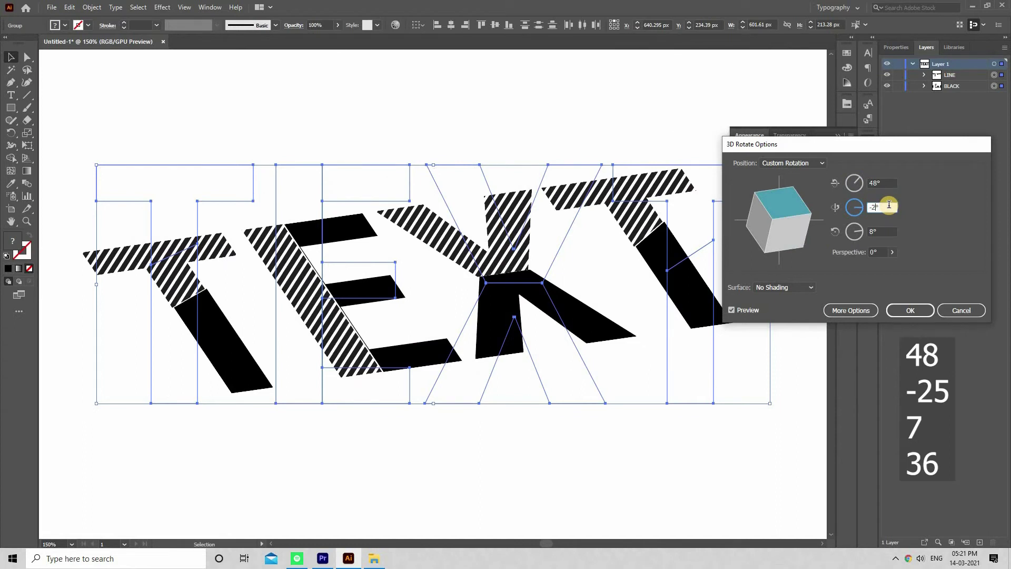
pyautogui.write('-25')
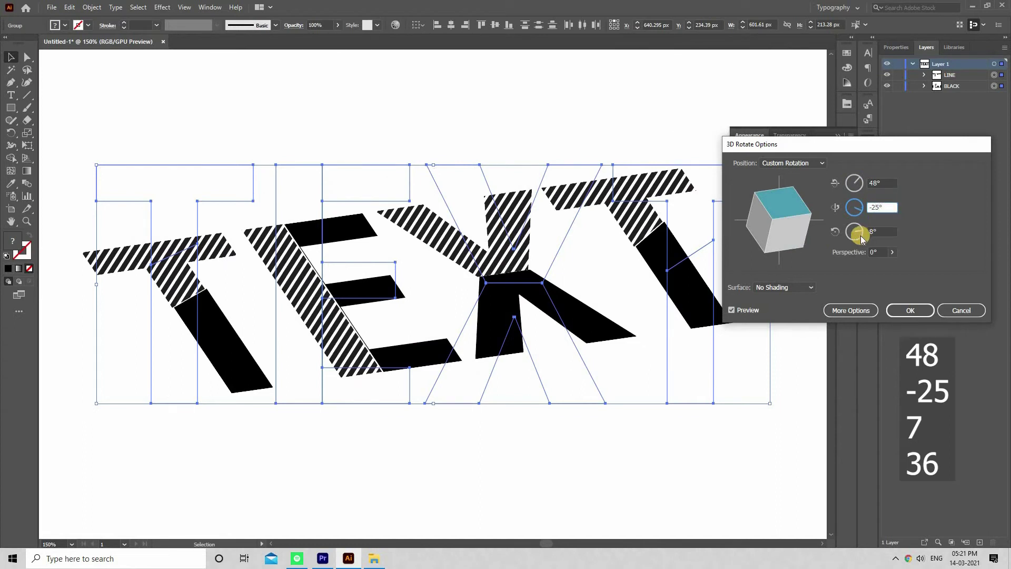
pyautogui.click(882, 231)
pyautogui.write('7')
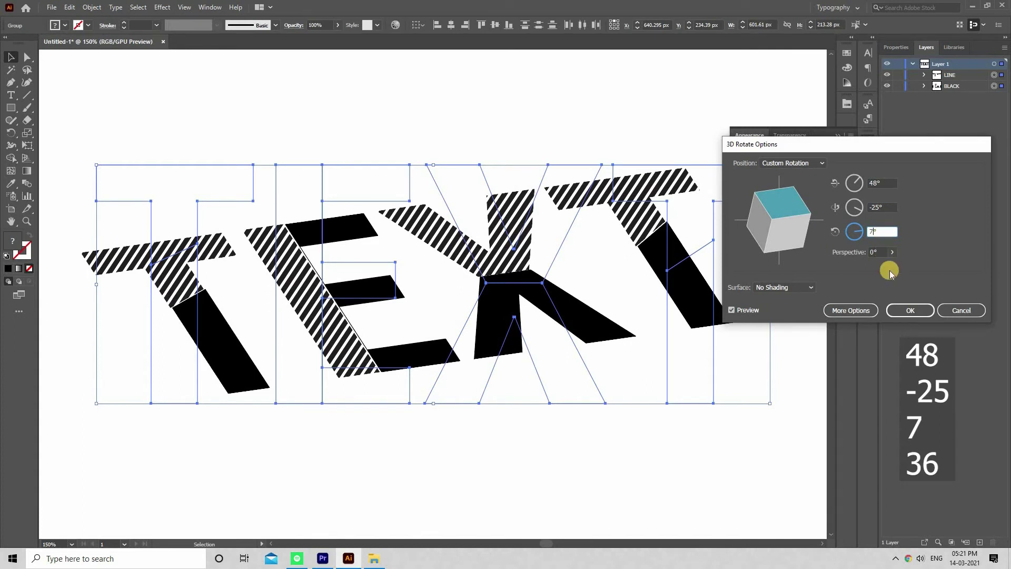
pyautogui.click(870, 253)
pyautogui.write('36')
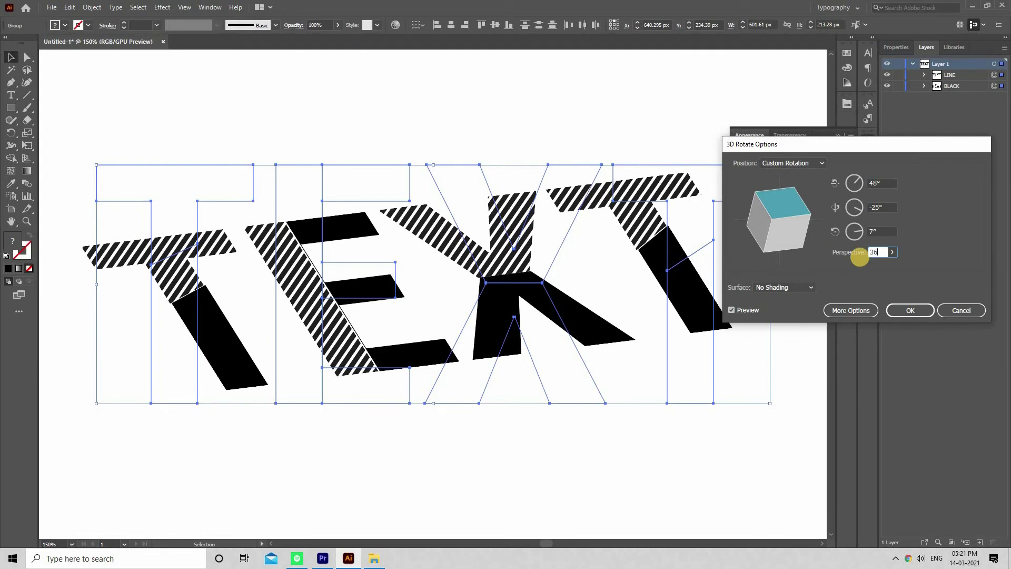
pyautogui.click(909, 312)
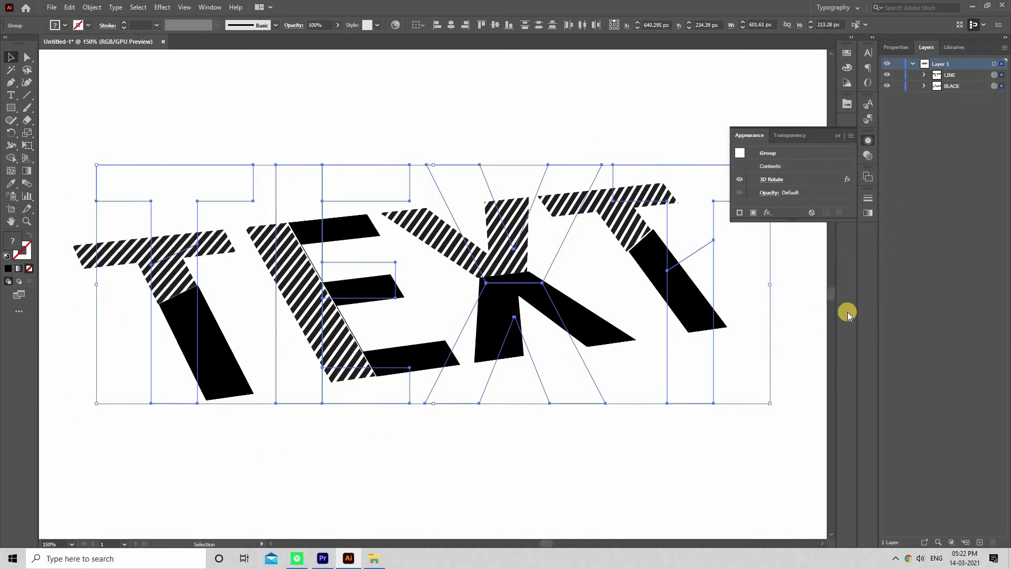
pyautogui.click(890, 152)
pyautogui.click(812, 219)
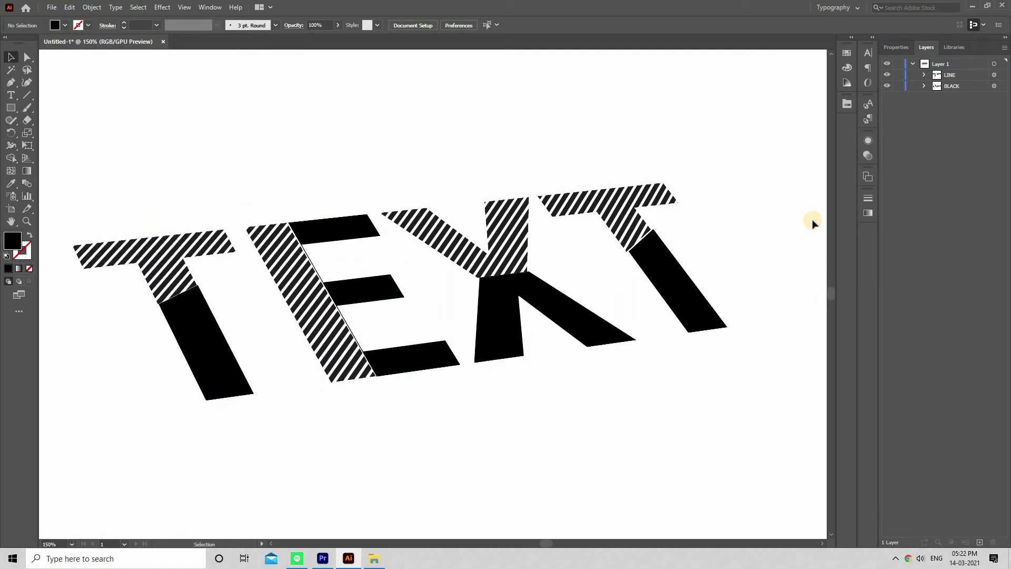
# Duplicate the BLACK layer onto Create New Layer and select the copy's artwork
pyautogui.click(957, 87)
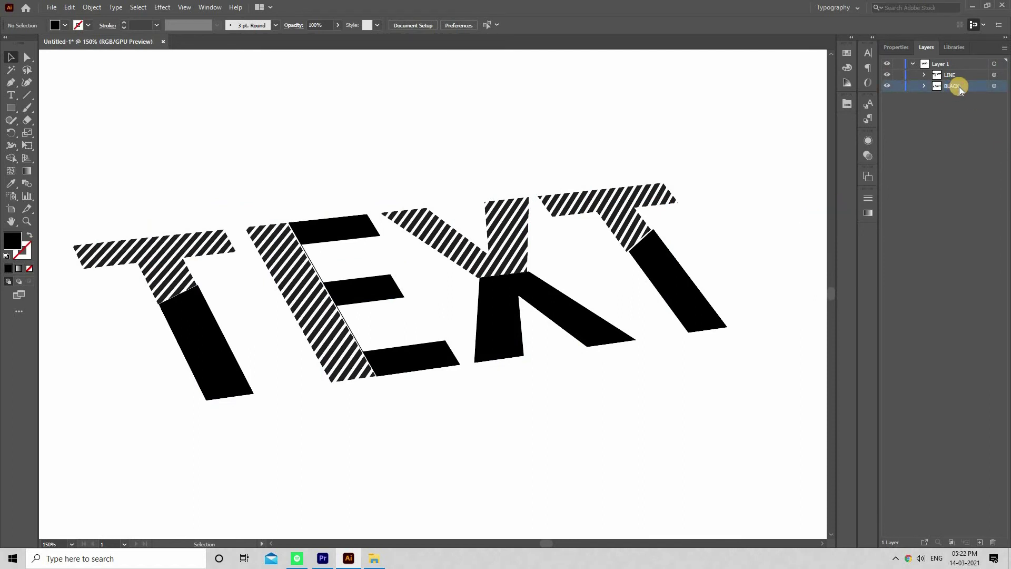
pyautogui.moveTo(959, 87)
pyautogui.mouseDown()
pyautogui.moveTo(986, 483)
pyautogui.moveTo(979, 542)
pyautogui.mouseUp()
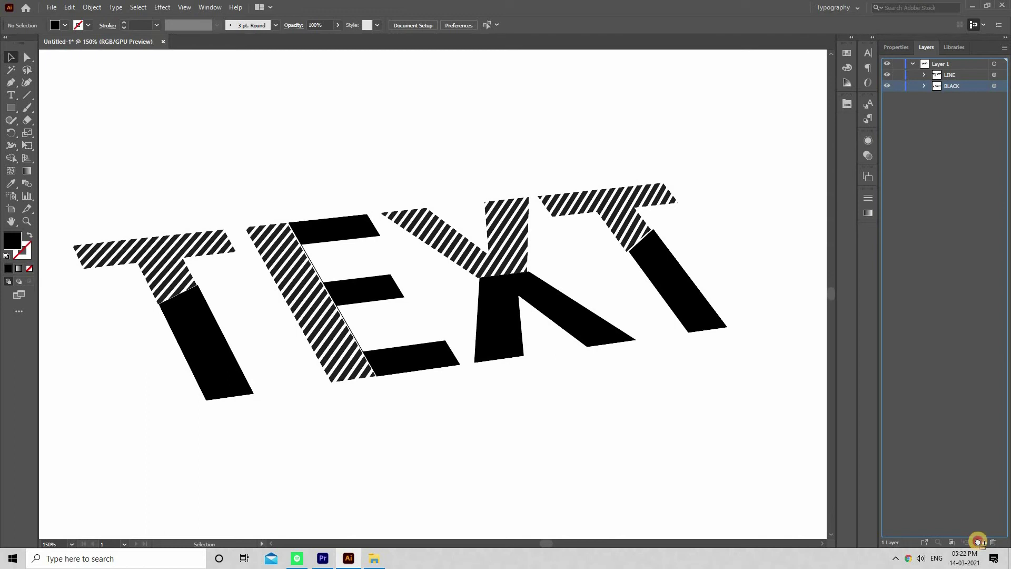
pyautogui.moveTo(980, 543); pyautogui.dragTo(979, 543)
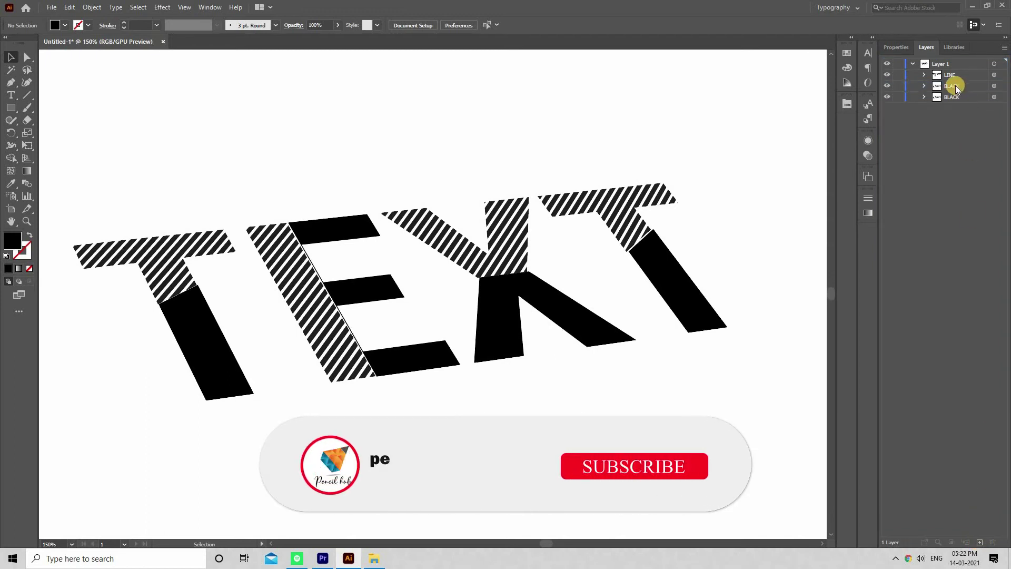
pyautogui.click(995, 97)
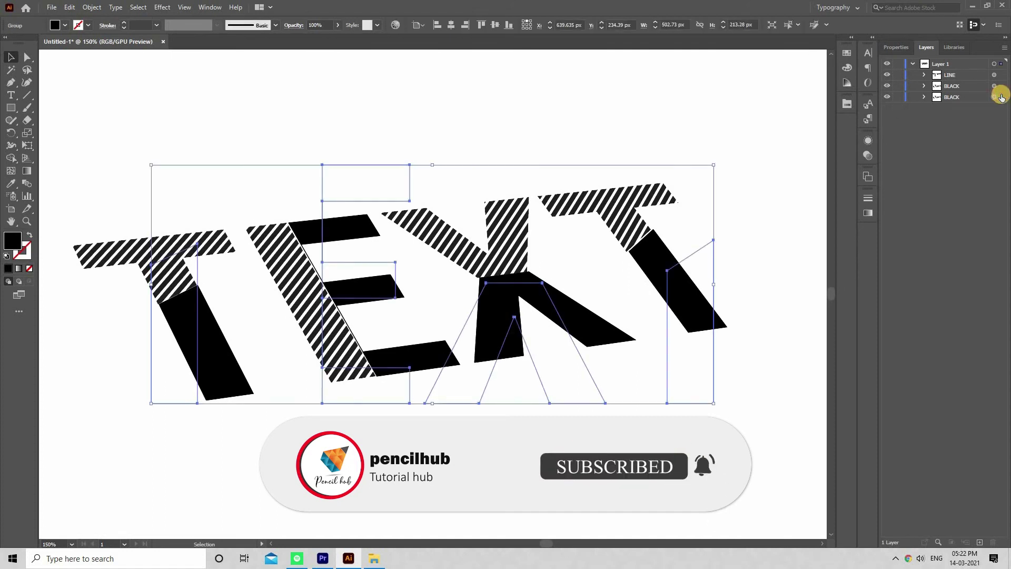
# Change the BLACK copy's fill to a reddish orange in the Color Picker
pyautogui.click(12, 243)
pyautogui.doubleClick(12, 242)
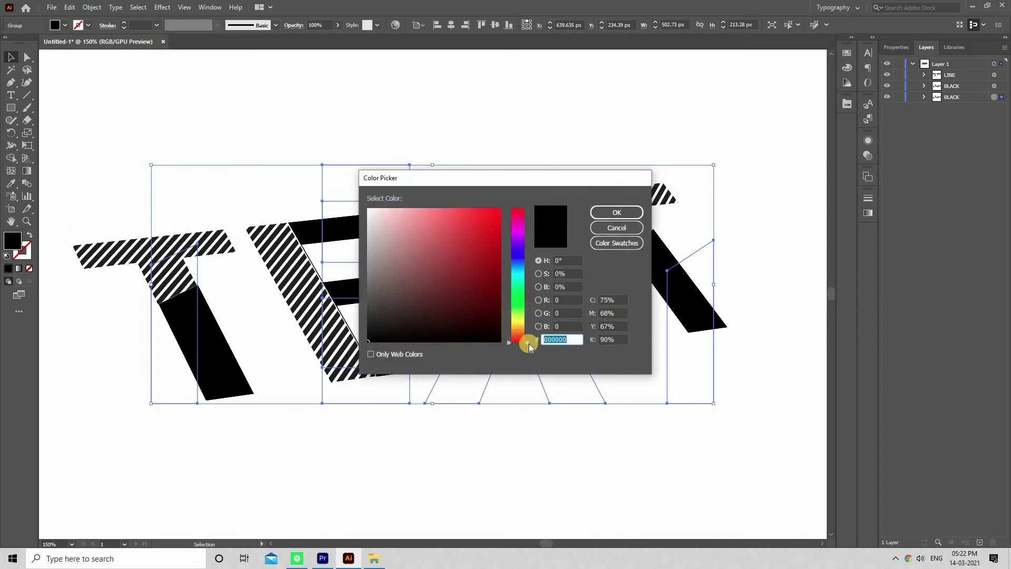
pyautogui.moveTo(529, 343); pyautogui.dragTo(527, 334)
pyautogui.moveTo(491, 235); pyautogui.dragTo(502, 208)
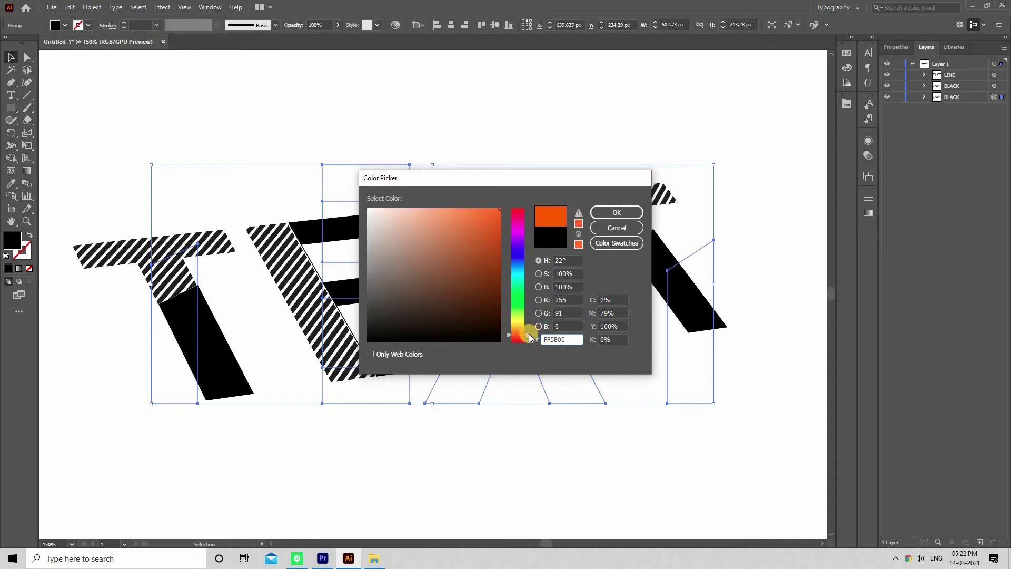
pyautogui.moveTo(530, 337); pyautogui.dragTo(527, 332)
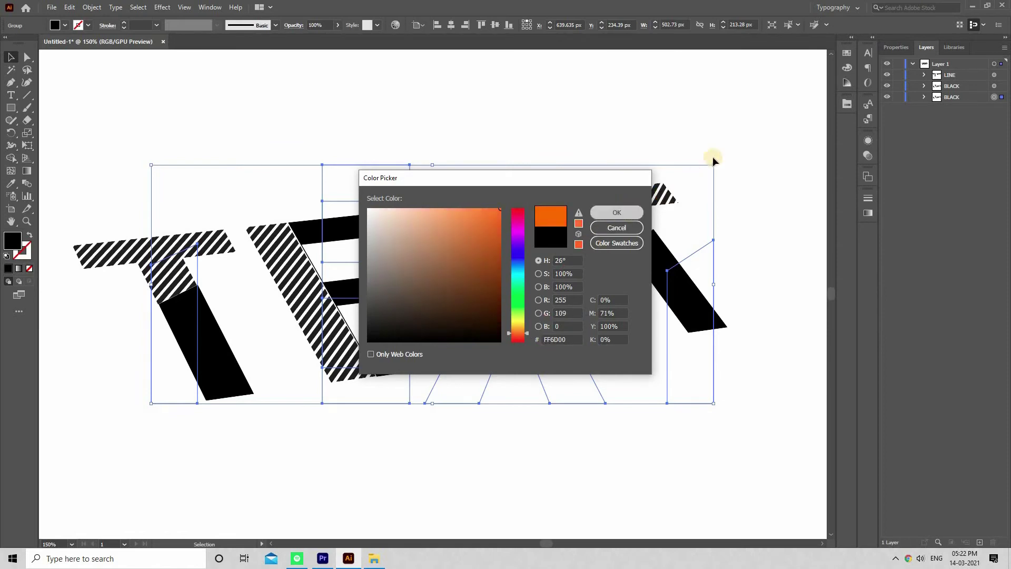
pyautogui.press('Return')
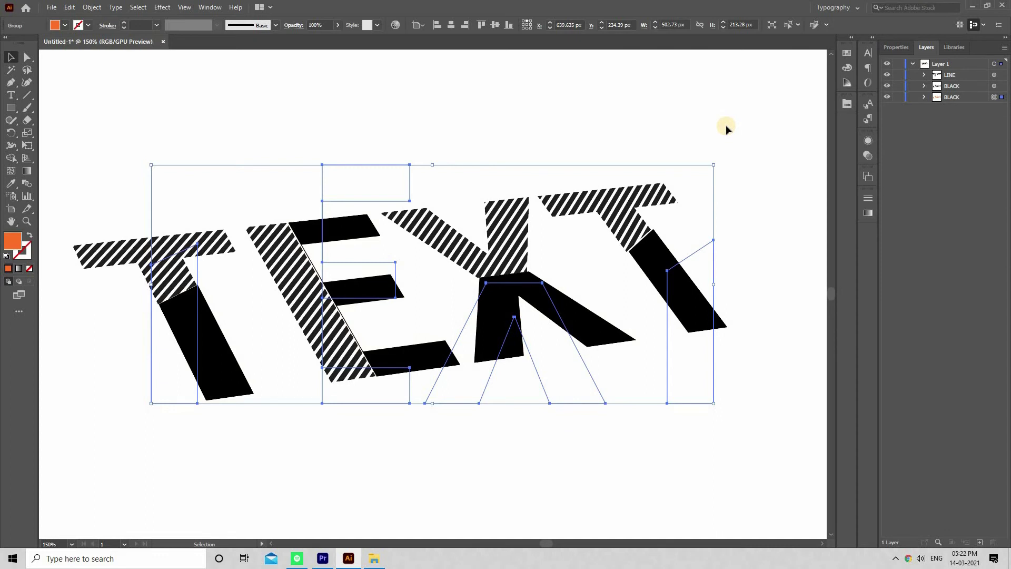
# Nudge the orange copy with the arrow keys until it sits slightly offset behind the letters
pyautogui.press('Down')
pyautogui.press('Down')
pyautogui.press('Down')
pyautogui.press('Down')
pyautogui.press('Down')
pyautogui.press('Down')
pyautogui.press('Down')
pyautogui.press('Down')
pyautogui.press('Down')
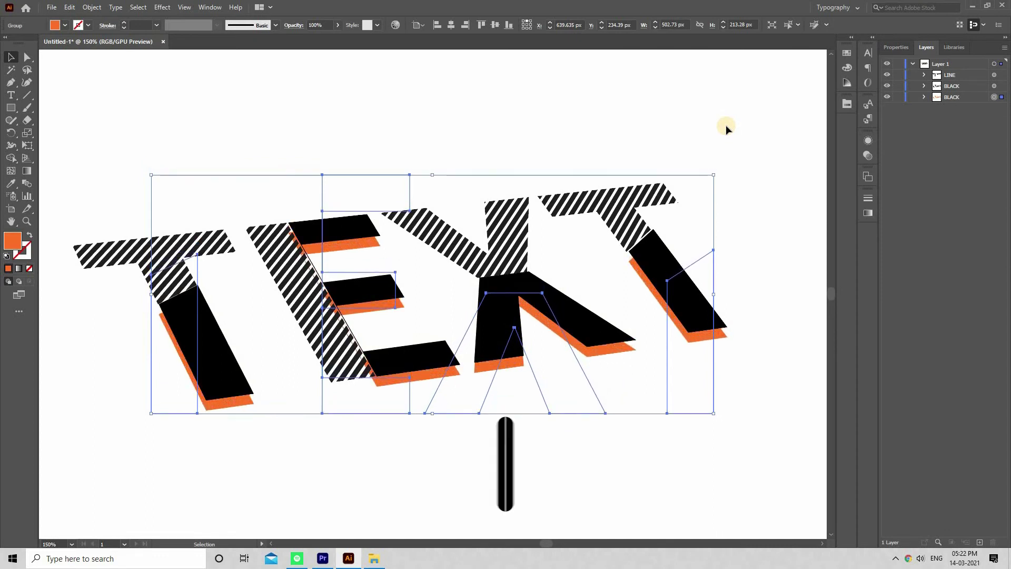
pyautogui.press('Down')
pyautogui.press('Down')
pyautogui.press('Down')
pyautogui.press('Left')
pyautogui.press('Left')
pyautogui.press('Left')
pyautogui.press('Up')
pyautogui.press('Left')
pyautogui.press('Left')
pyautogui.press('Up')
pyautogui.press('Left')
pyautogui.press('Down')
pyautogui.press('Down')
pyautogui.press('Right')
pyautogui.press('Right')
pyautogui.press('Down')
pyautogui.press('Down')
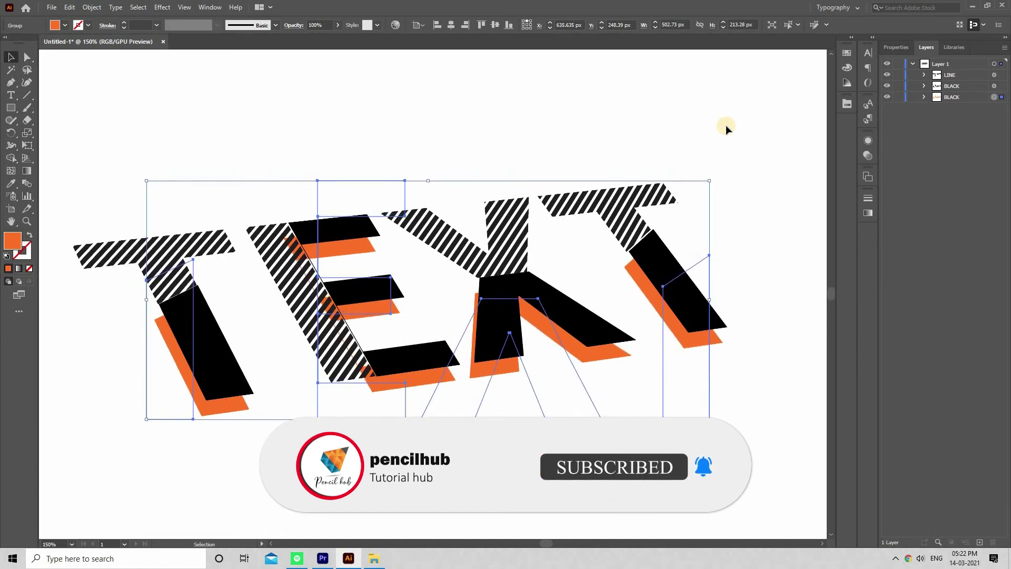
pyautogui.press('Left')
pyautogui.press('Left')
pyautogui.press('Up')
pyautogui.press('Left')
pyautogui.press('Left')
pyautogui.press('Up')
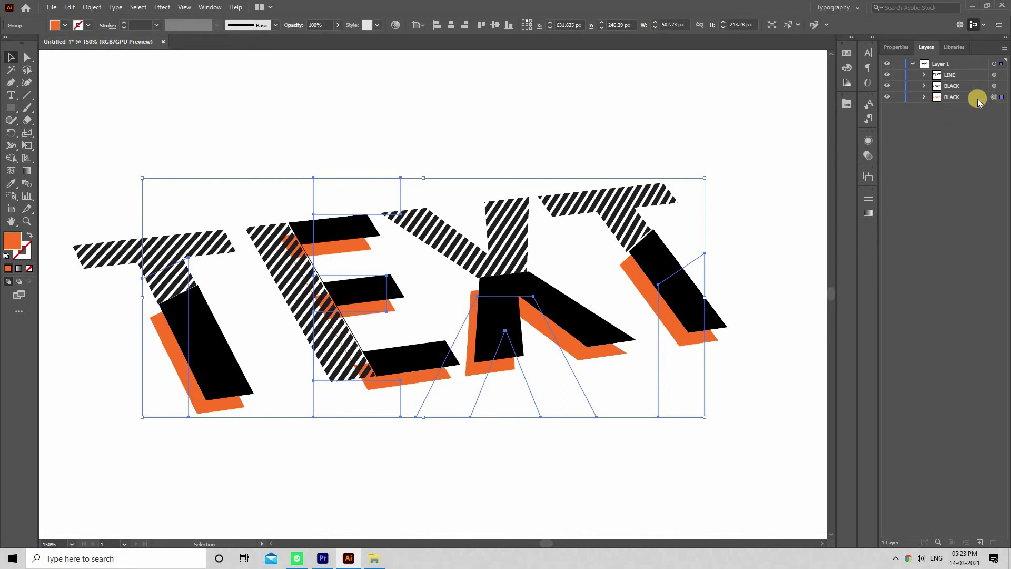
# Add a Stylize > Drop Shadow effect to the orange copy
pyautogui.click(870, 142)
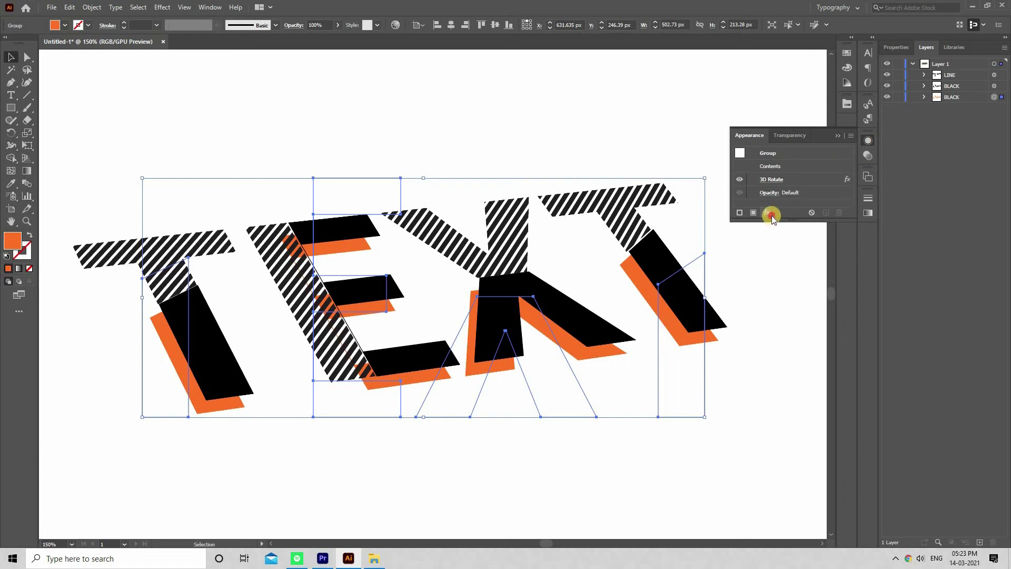
pyautogui.click(770, 214)
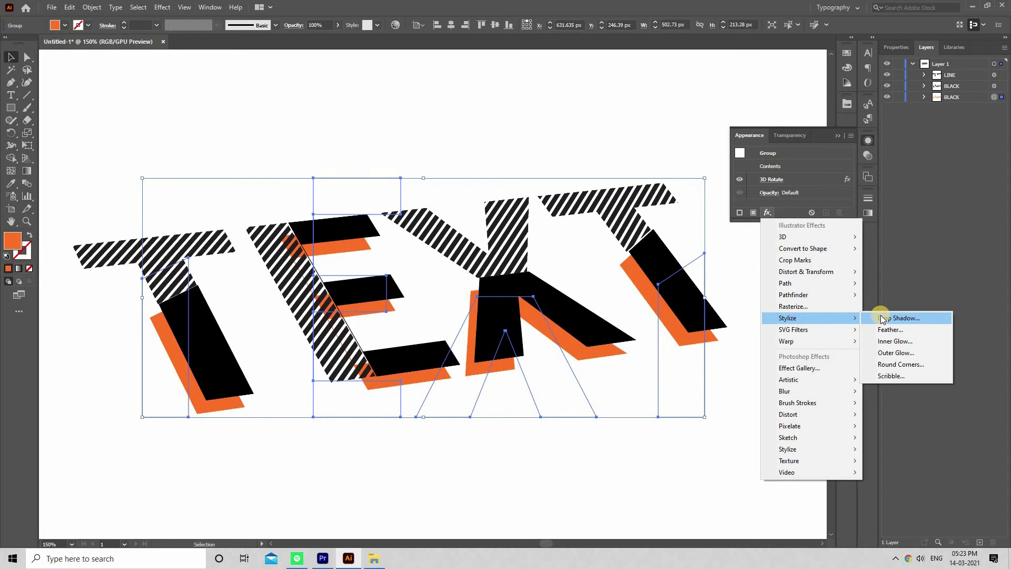
pyautogui.click(882, 318)
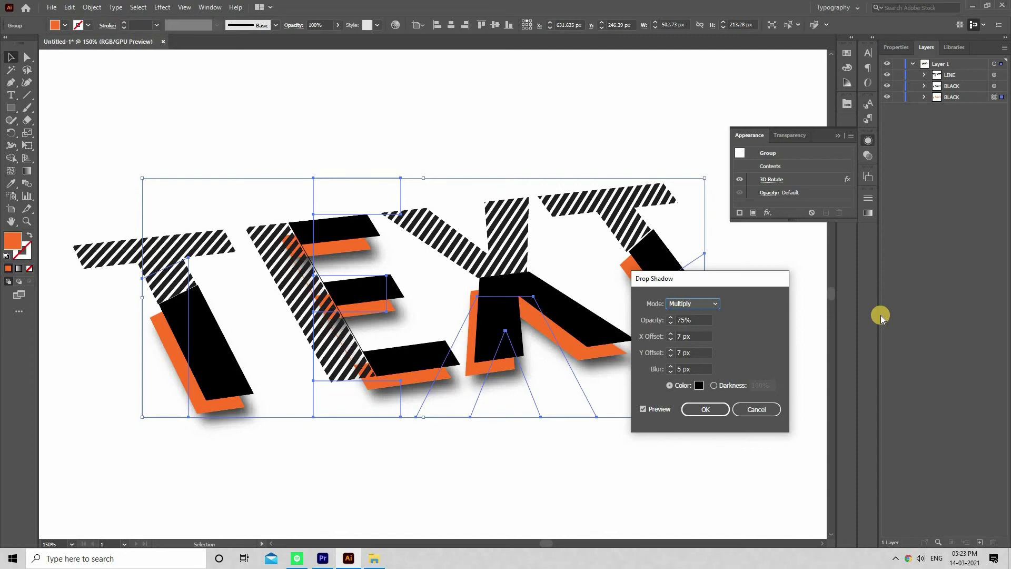
# Set the drop shadow to Multiply, 50% opacity, X -10 px, Y 27 px, 10 px blur, 100% darkness
pyautogui.click(714, 305)
pyautogui.click(687, 319)
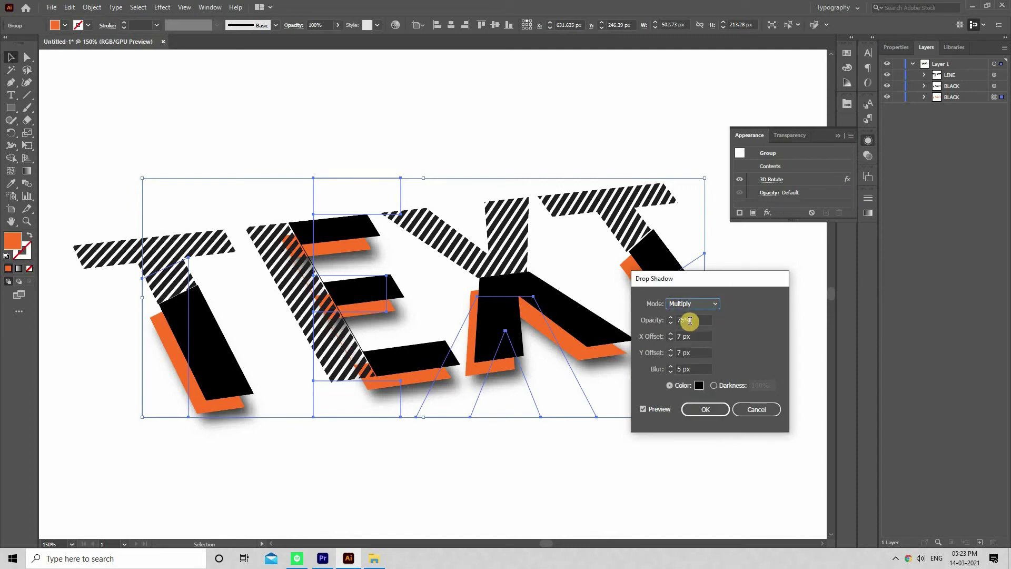
pyautogui.click(677, 320)
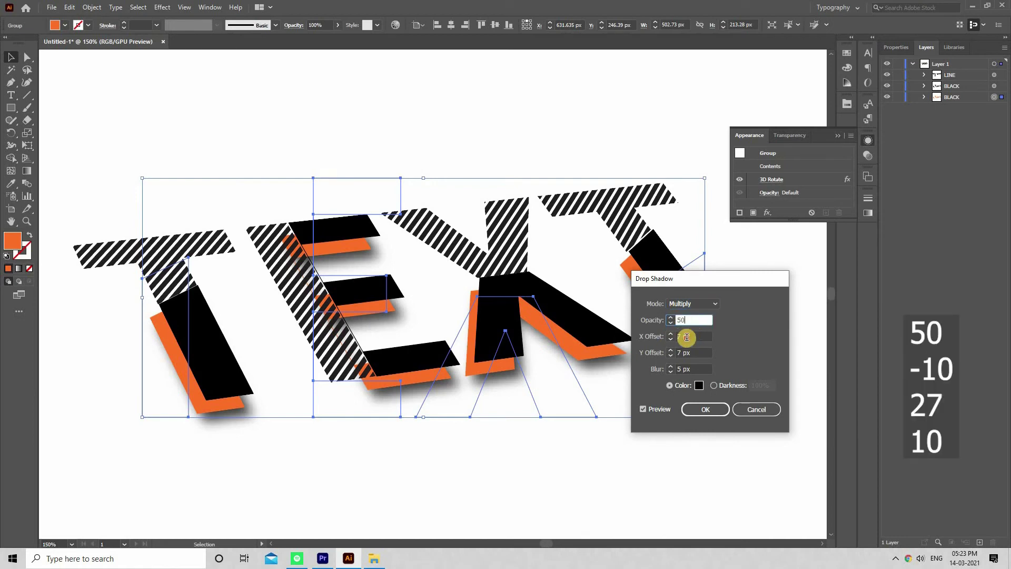
pyautogui.press('Tab')
pyautogui.write('-')
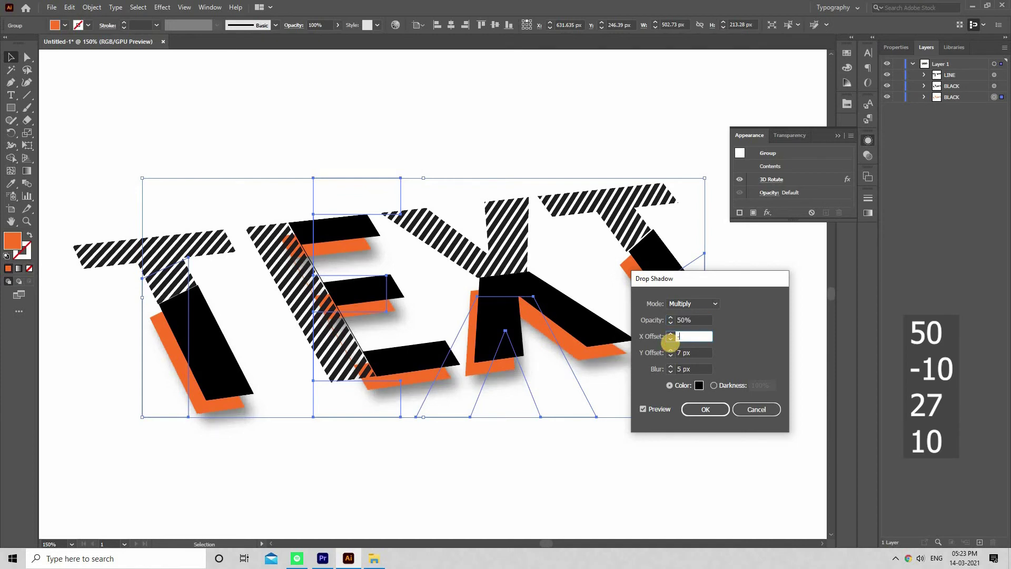
pyautogui.write('10')
pyautogui.click(688, 349)
pyautogui.write('27')
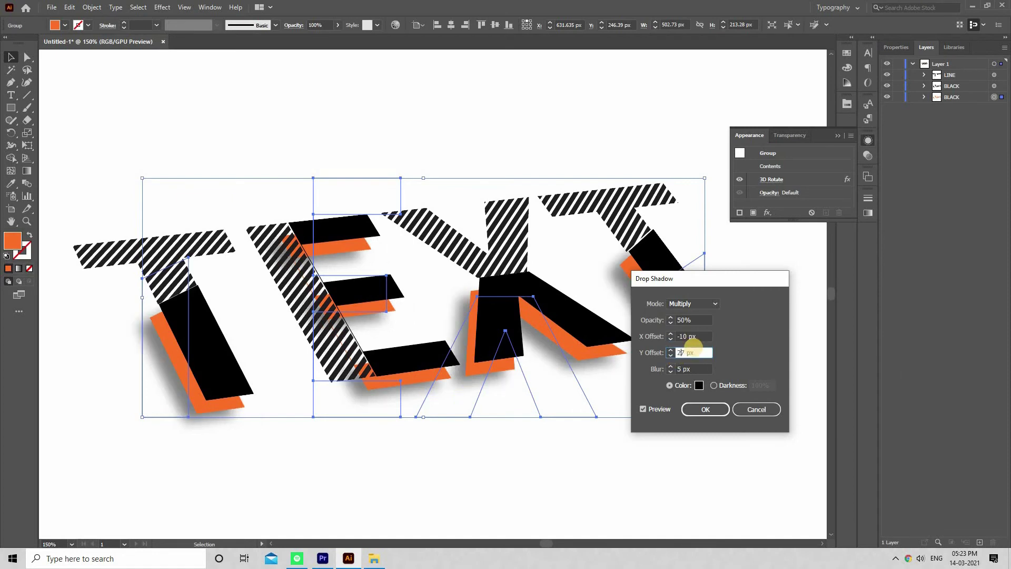
pyautogui.click(672, 366)
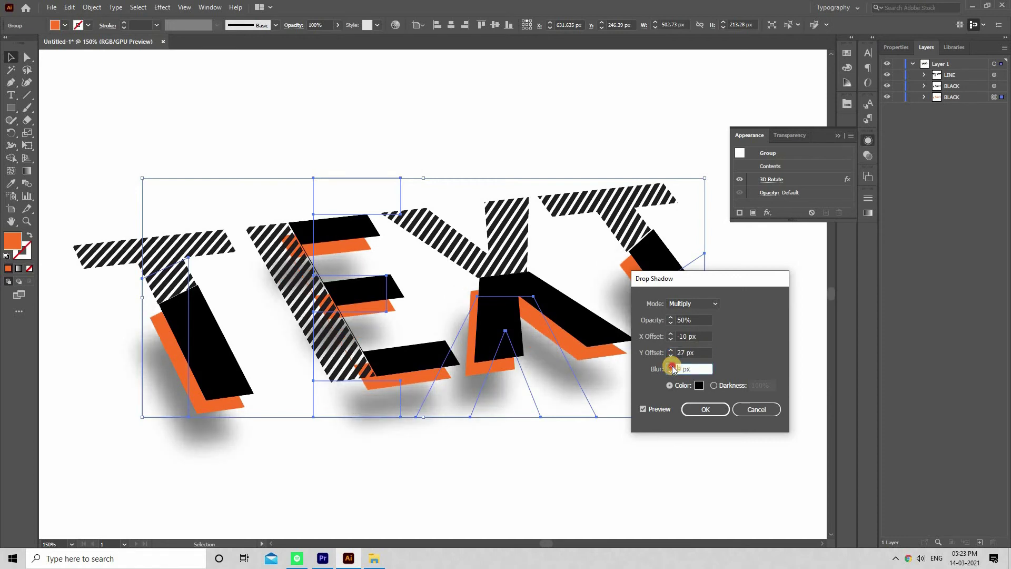
pyautogui.write('10')
pyautogui.click(713, 386)
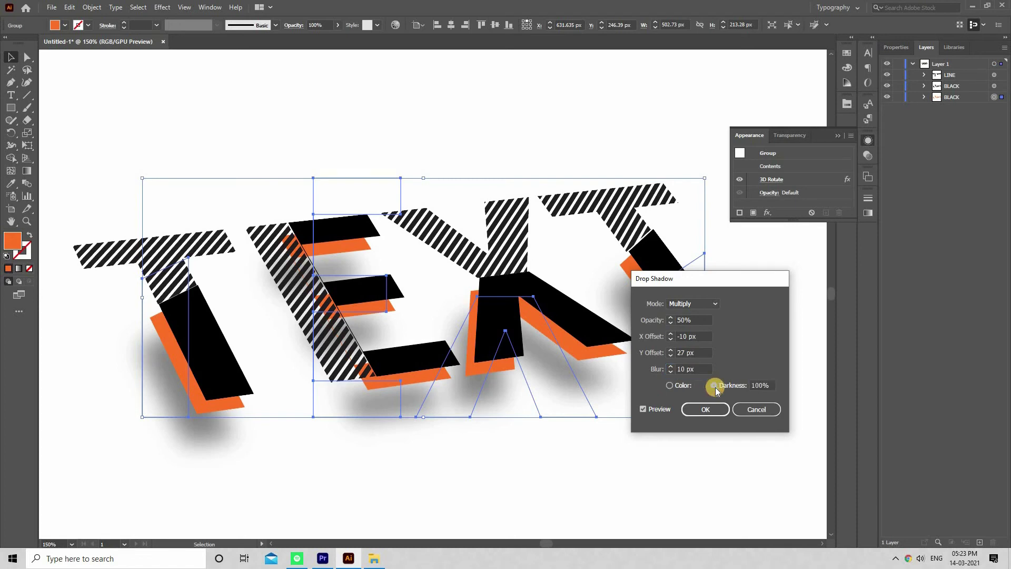
pyautogui.click(712, 410)
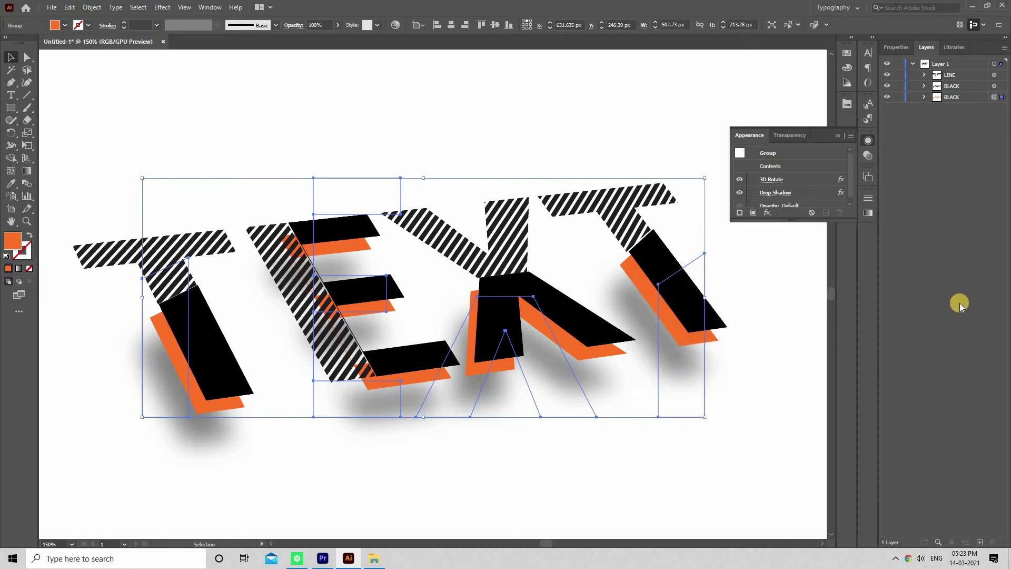
pyautogui.click(994, 86)
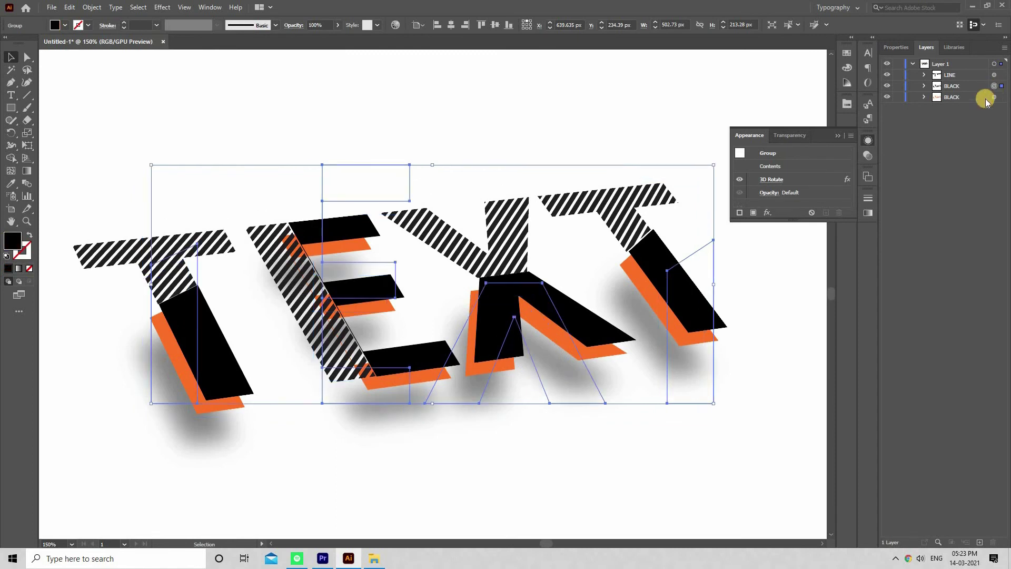
# Give the BLACK group a drop shadow with 20% opacity, X -7 px, Y 13 px, 4 px blur
pyautogui.click(768, 213)
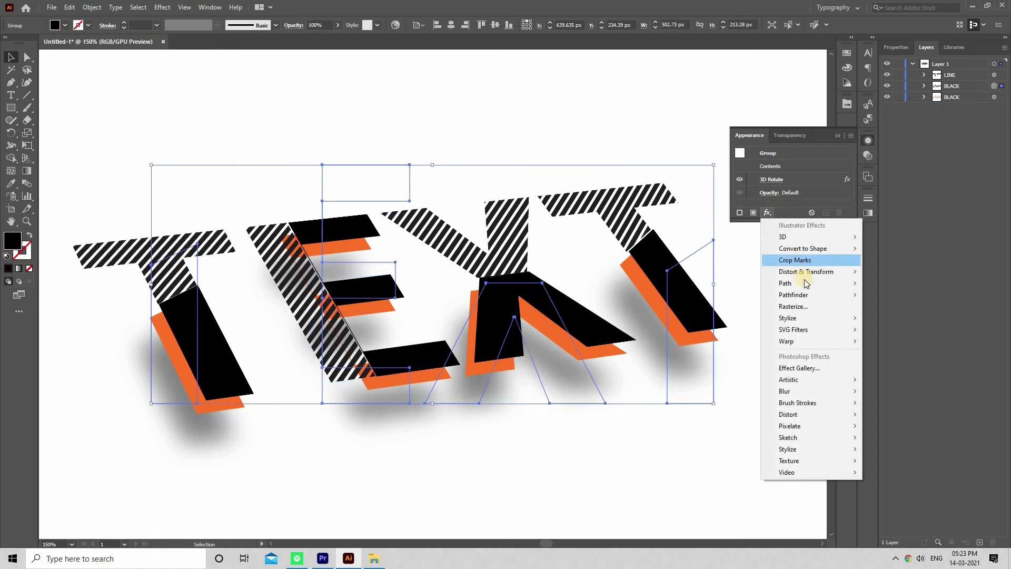
pyautogui.moveTo(805, 318)
pyautogui.click(897, 318)
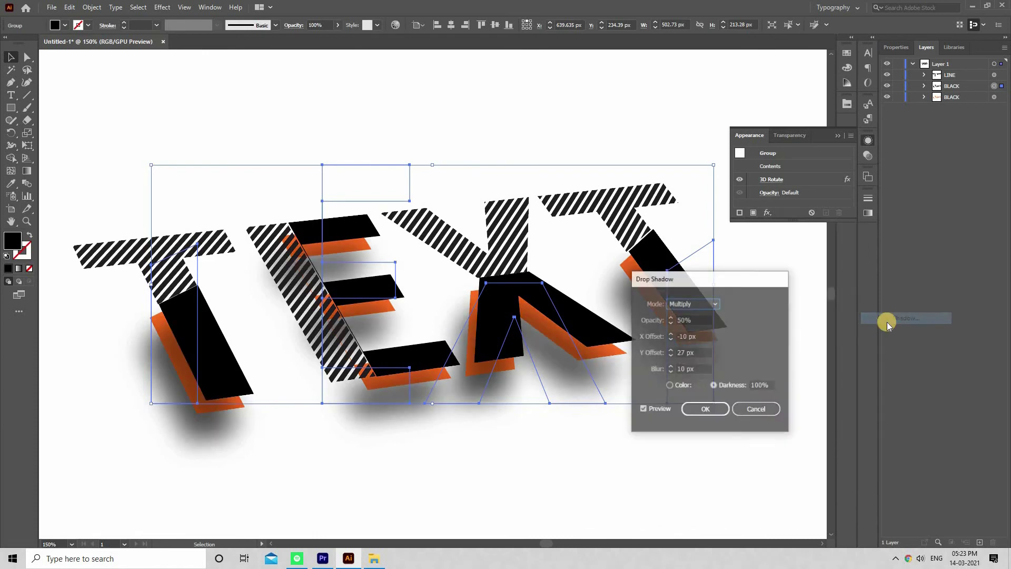
pyautogui.doubleClick(689, 320)
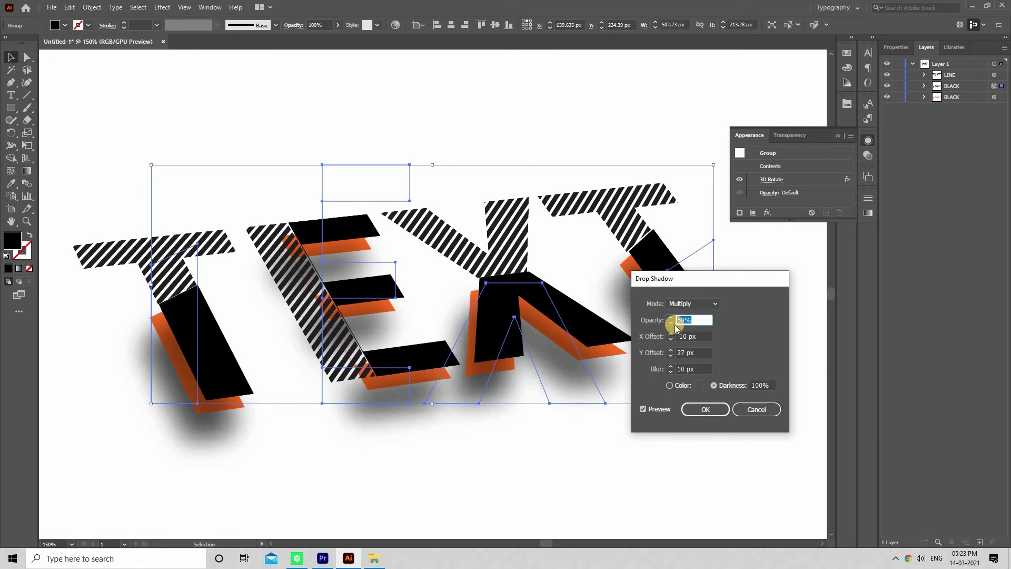
pyautogui.write('2')
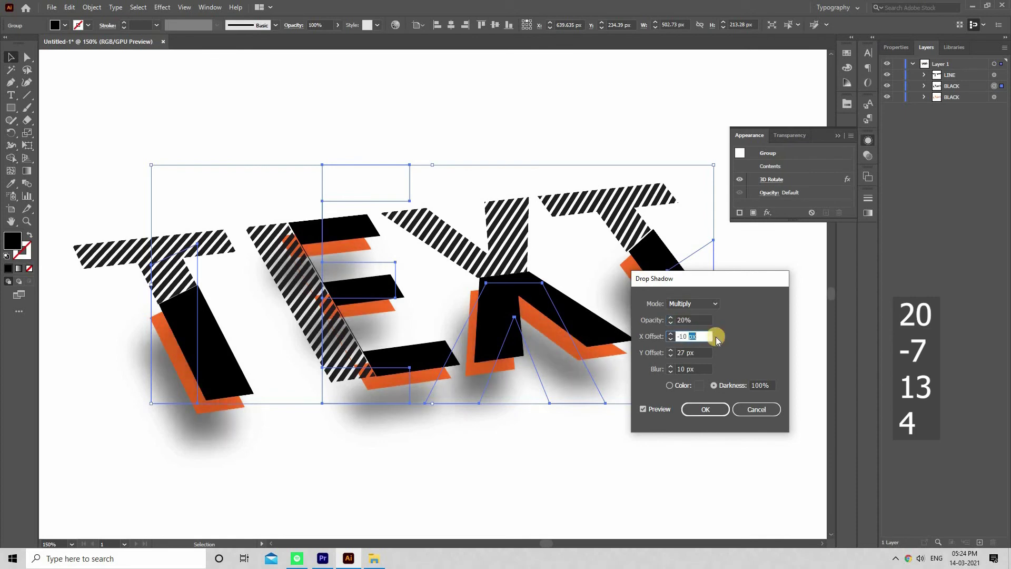
pyautogui.click(689, 337)
pyautogui.press('Up')
pyautogui.press('Up')
pyautogui.press('Up')
pyautogui.click(676, 354)
pyautogui.write('13')
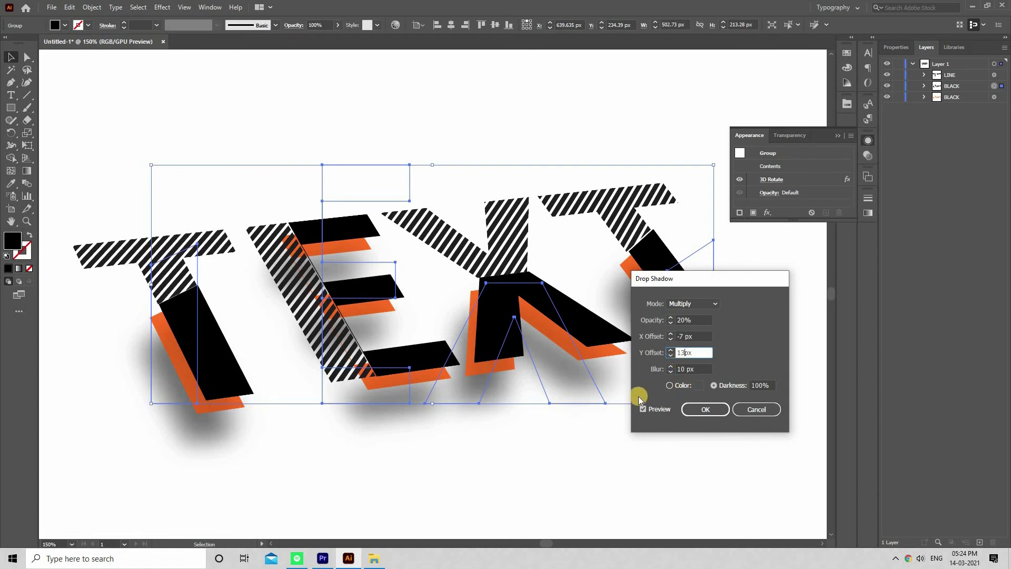
pyautogui.click(671, 372)
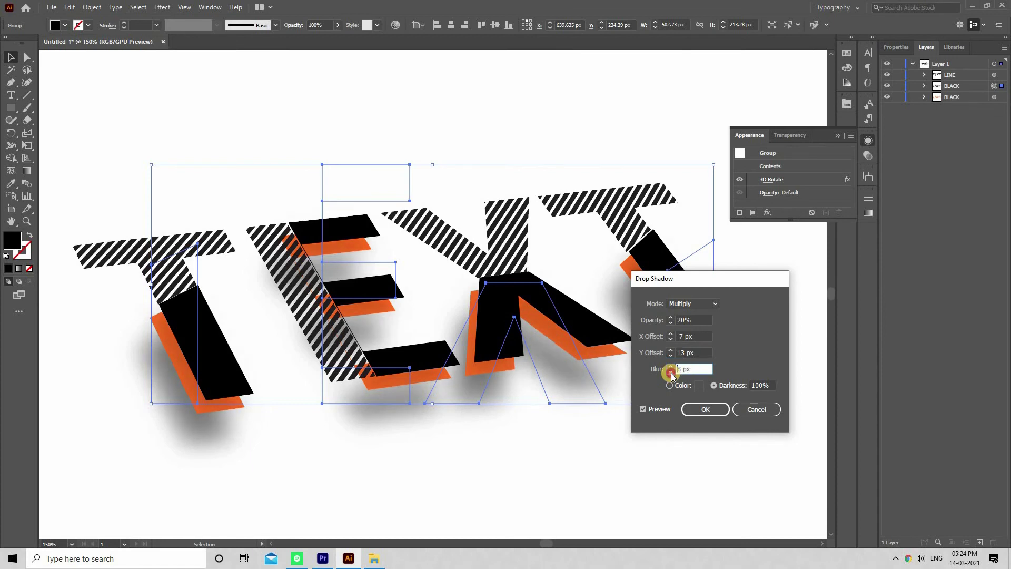
pyautogui.click(671, 366)
pyautogui.click(699, 411)
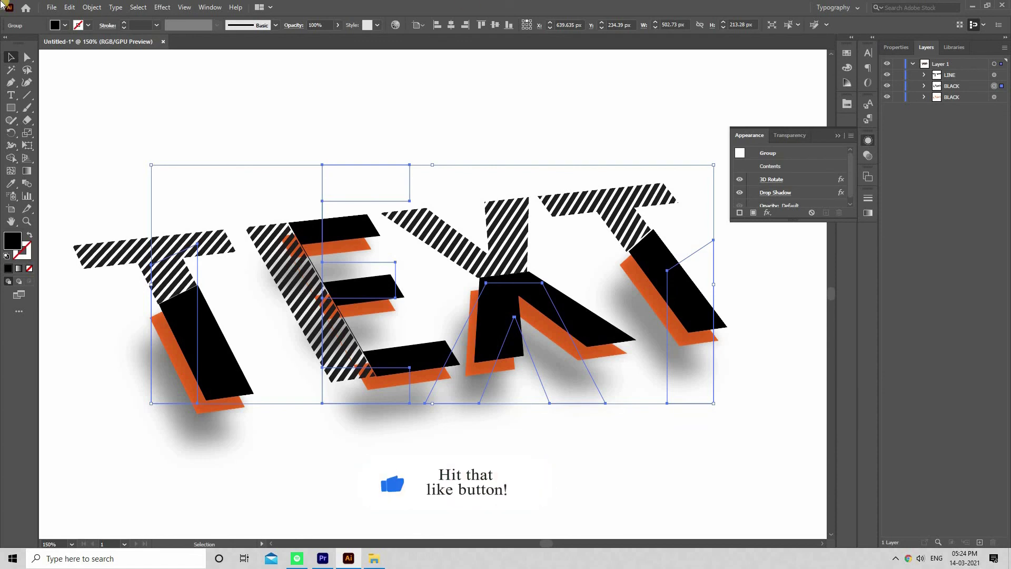
# In Save for Web (Legacy), choose PNG-24 with Transparency off and a white matte
pyautogui.click(51, 7)
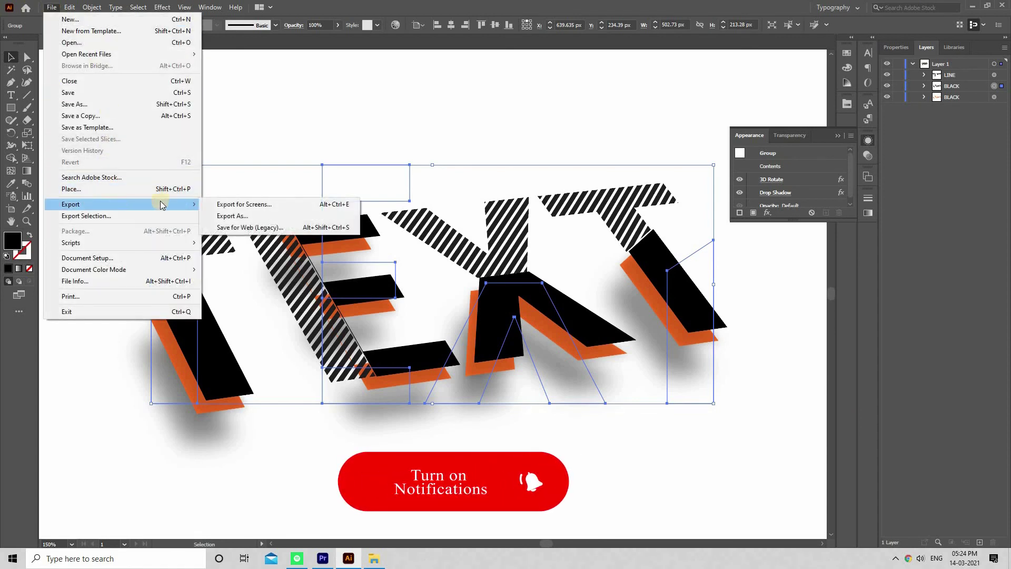
pyautogui.click(242, 228)
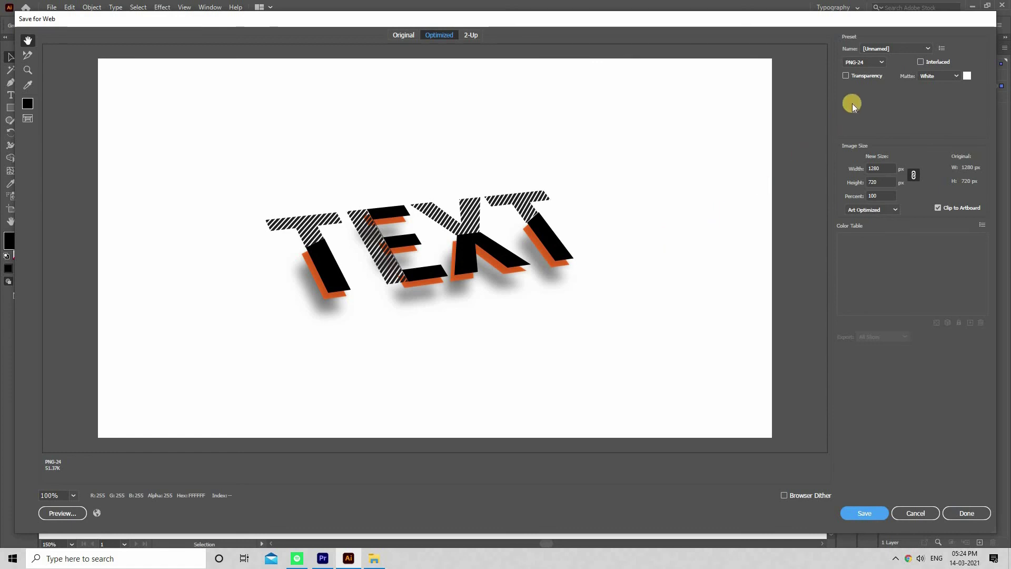
pyautogui.click(845, 76)
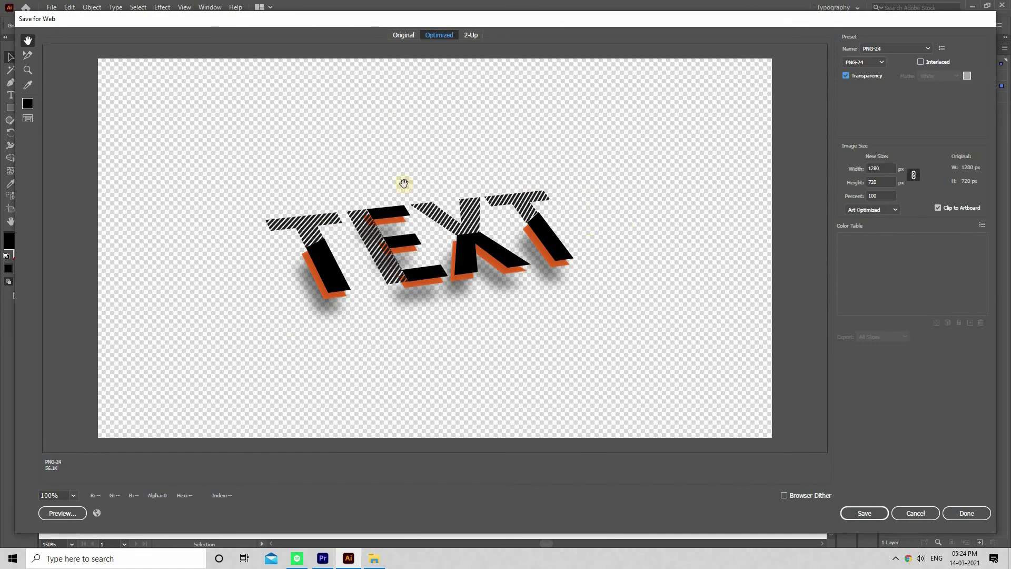
pyautogui.click(845, 76)
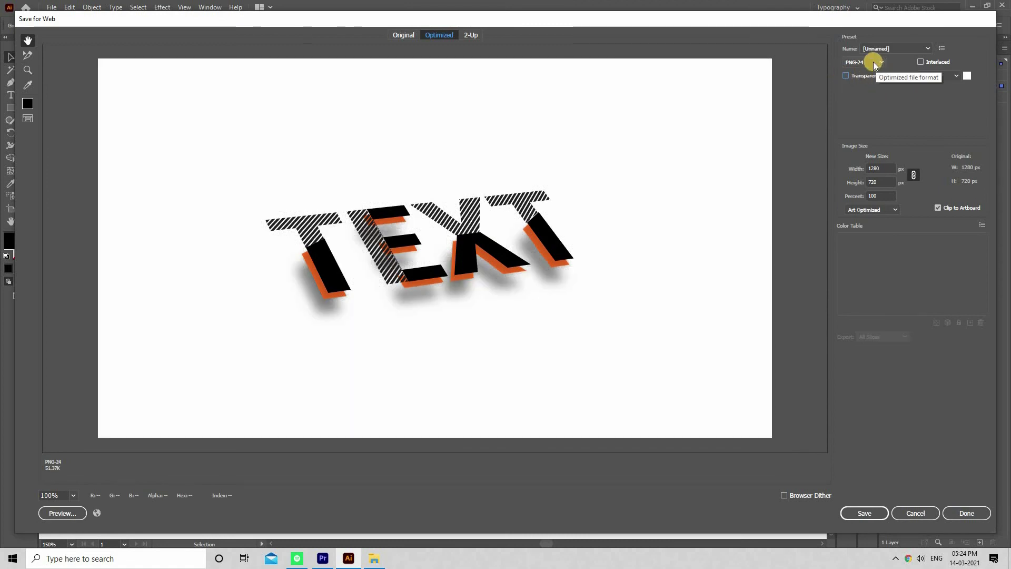
pyautogui.click(873, 61)
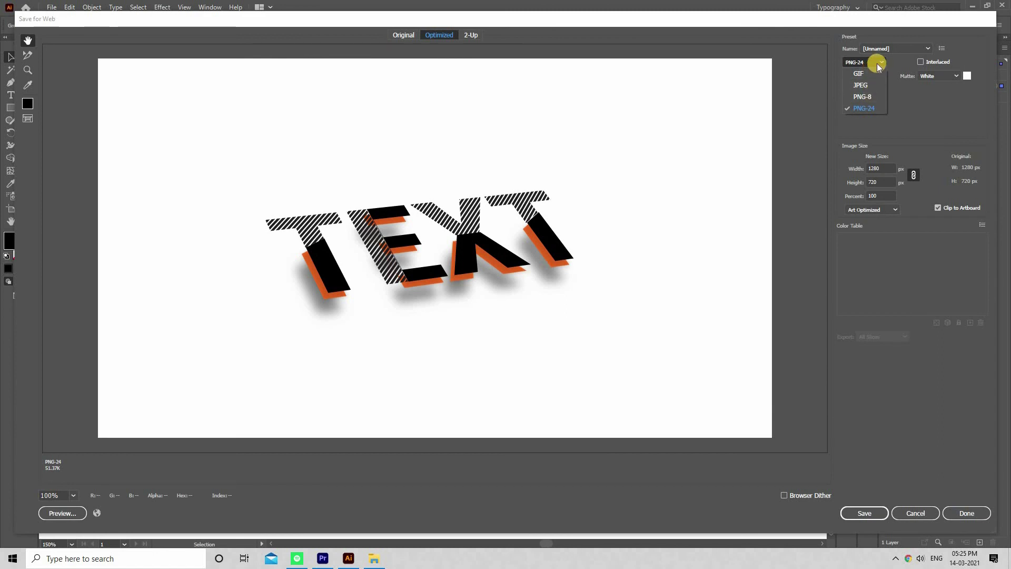
pyautogui.click(876, 63)
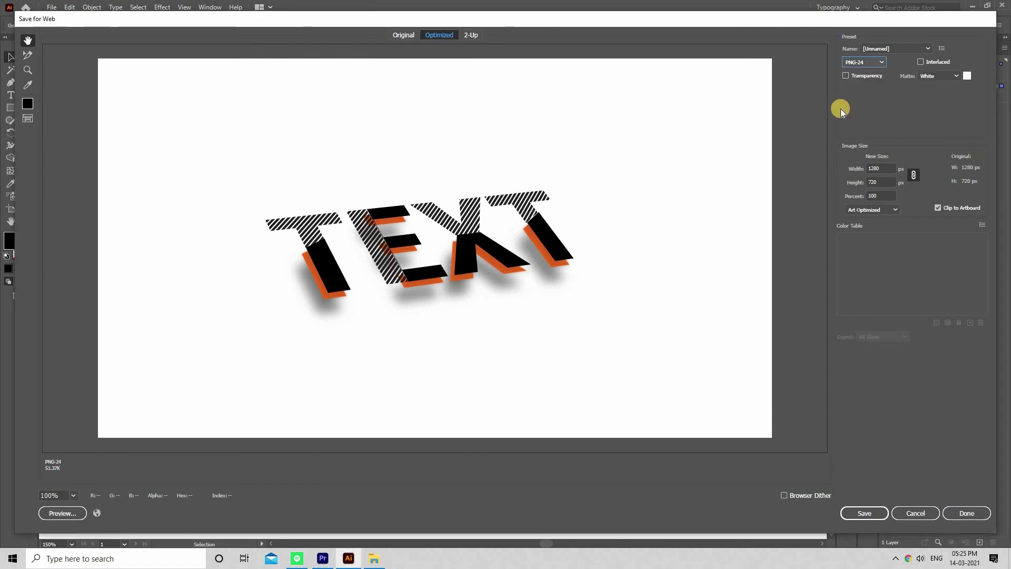
pyautogui.click(968, 75)
pyautogui.click(609, 208)
# Save the PNG as Untitled-2 in the AI folder on drive G
pyautogui.click(862, 512)
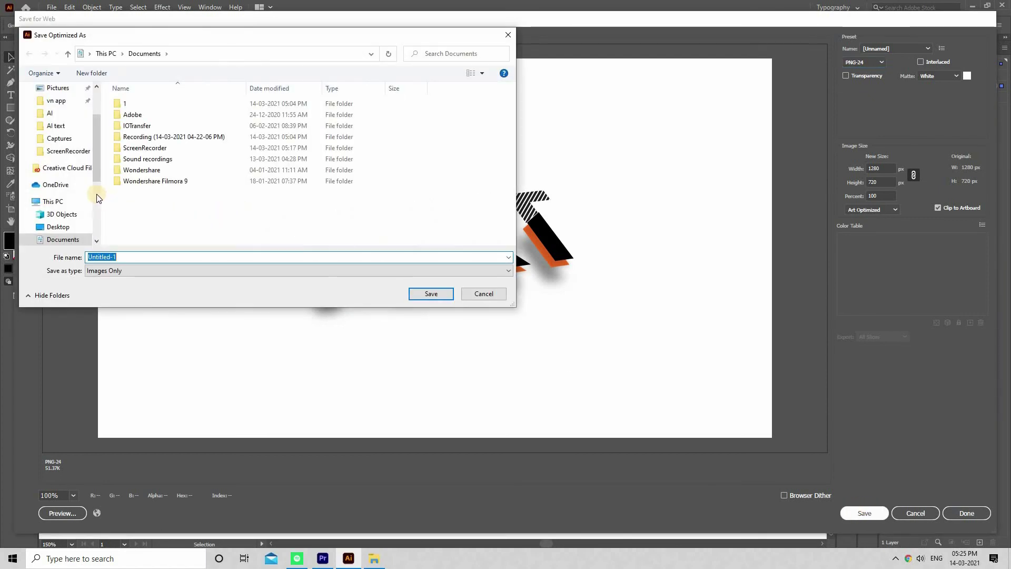
pyautogui.scroll(-2, 83, 201)
pyautogui.scroll(-2, 83, 202)
pyautogui.click(73, 202)
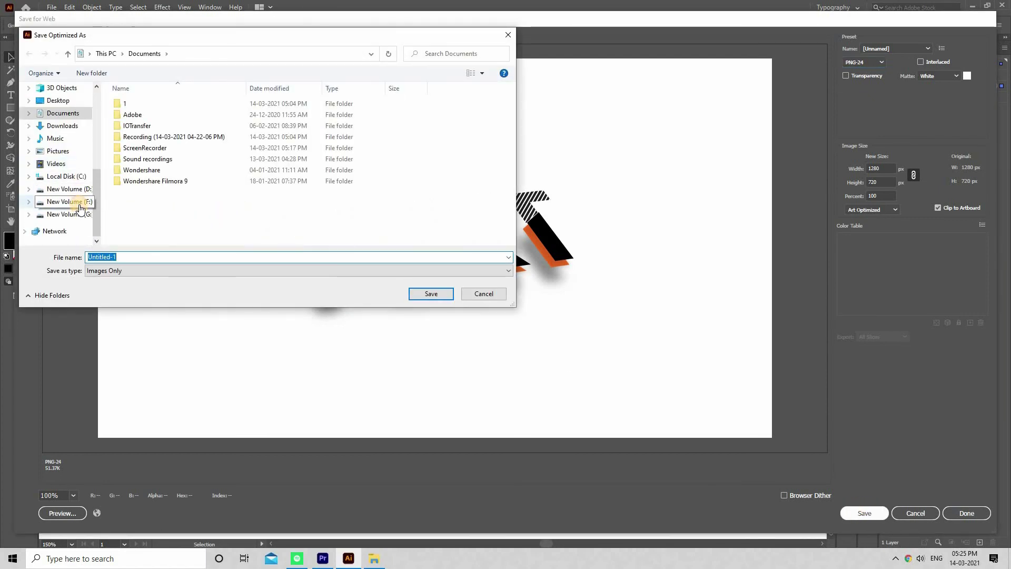
pyautogui.click(60, 214)
pyautogui.doubleClick(147, 112)
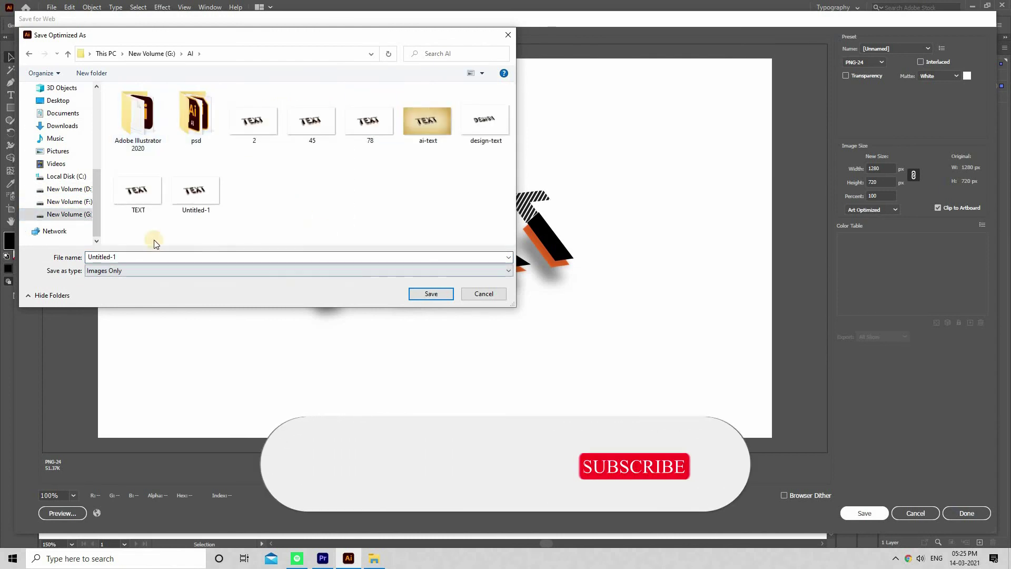
pyautogui.doubleClick(121, 257)
pyautogui.click(122, 256)
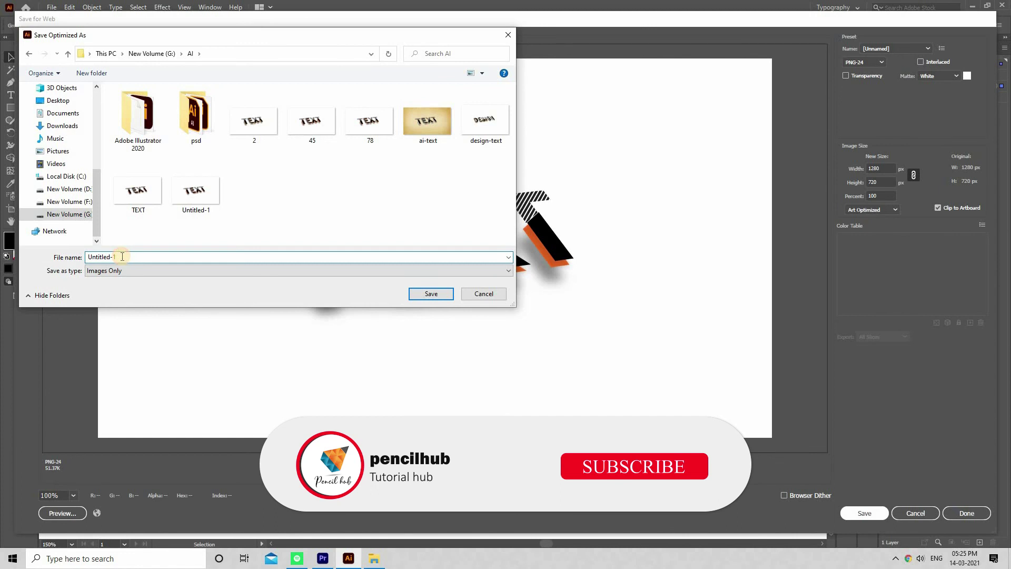
pyautogui.press('BackSpace')
pyautogui.write('2')
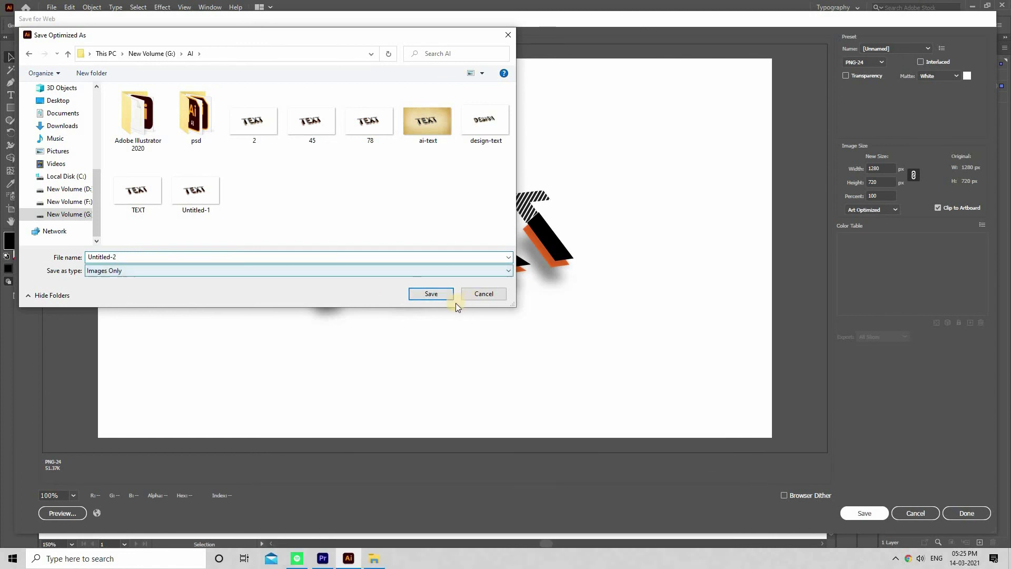
pyautogui.click(441, 292)
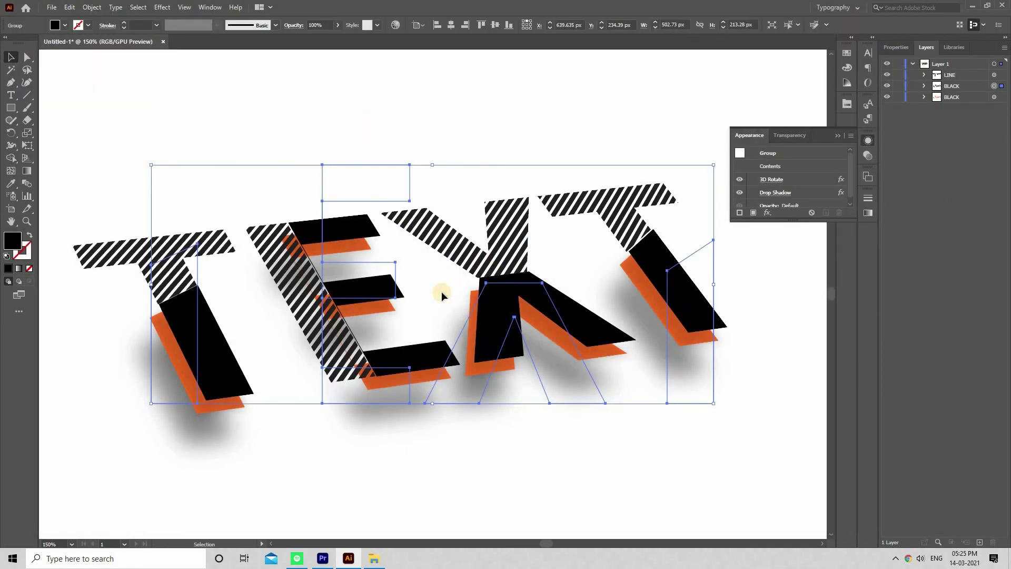